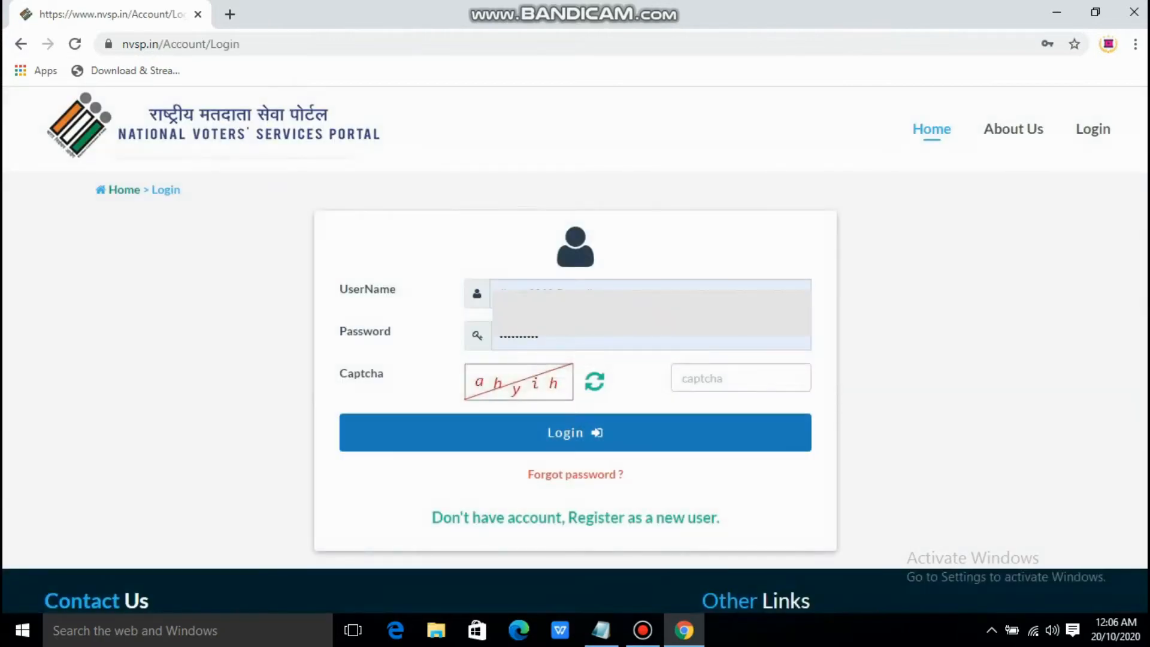
# - Enter the login captcha and submit it to sign in to the portal
pyautogui.click(741, 378)
pyautogui.write('ahyih')
pyautogui.press('Return')
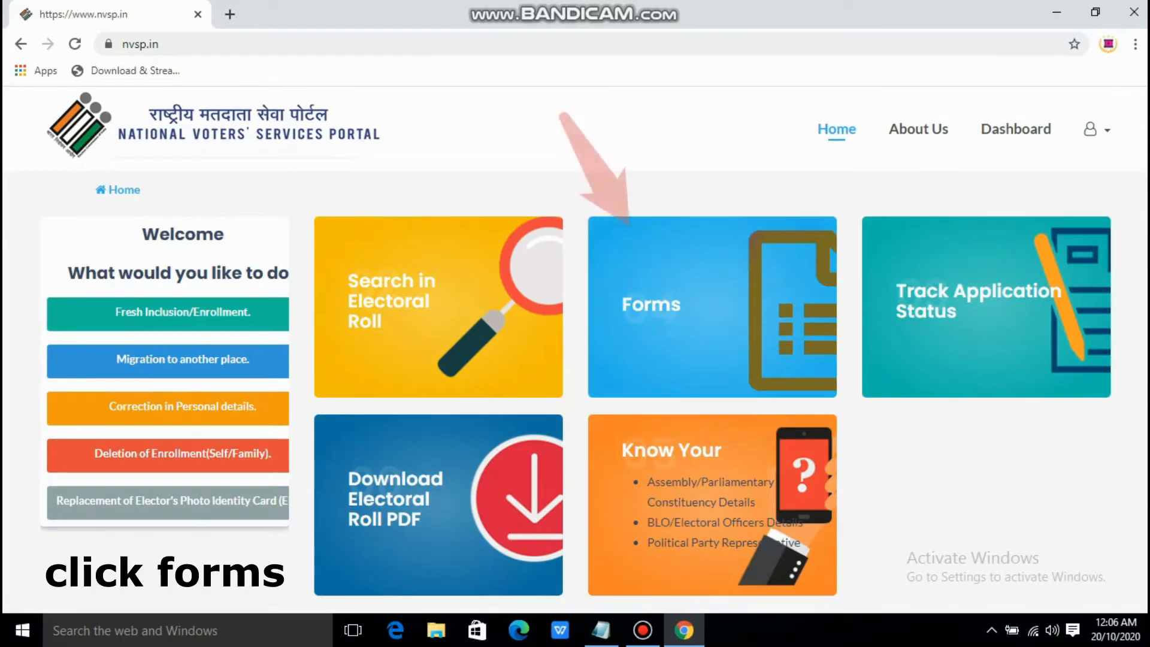
# - Open Form 8 from the Forms section and continue the correction application for Self
pyautogui.click(712, 307)
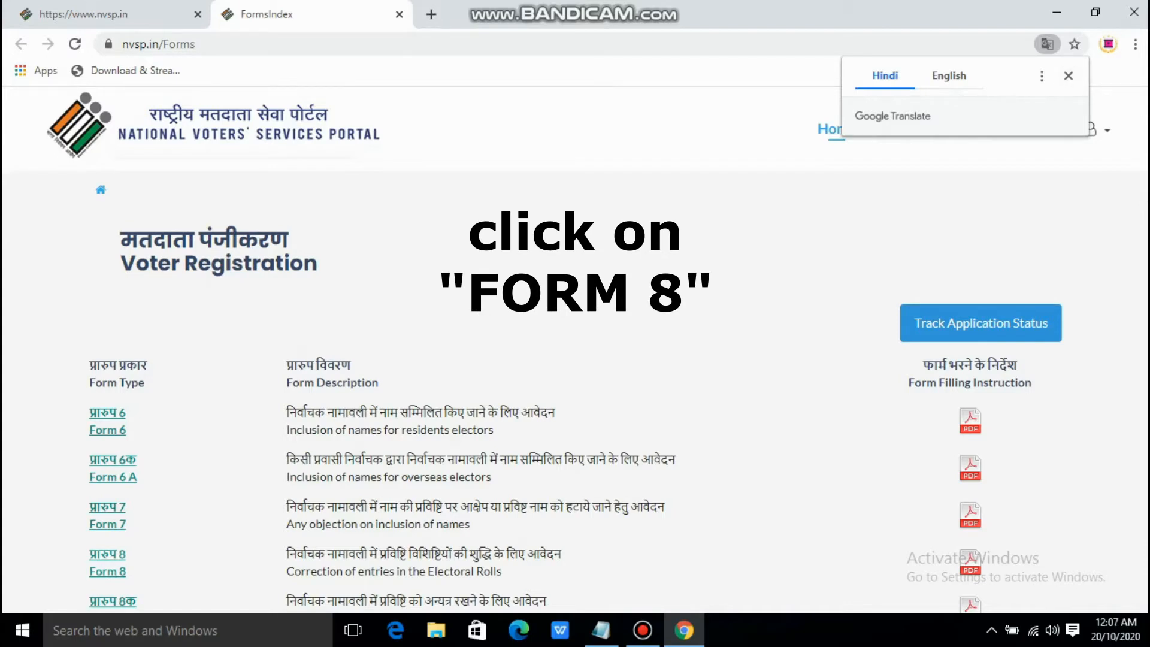
pyautogui.click(107, 570)
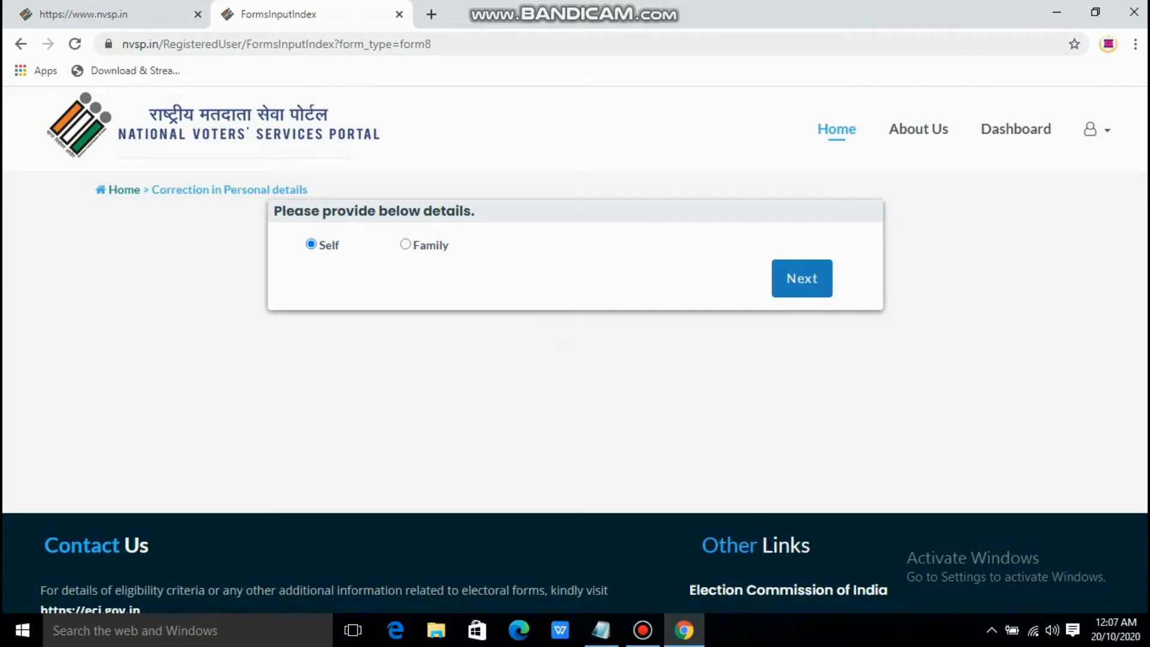
pyautogui.click(801, 278)
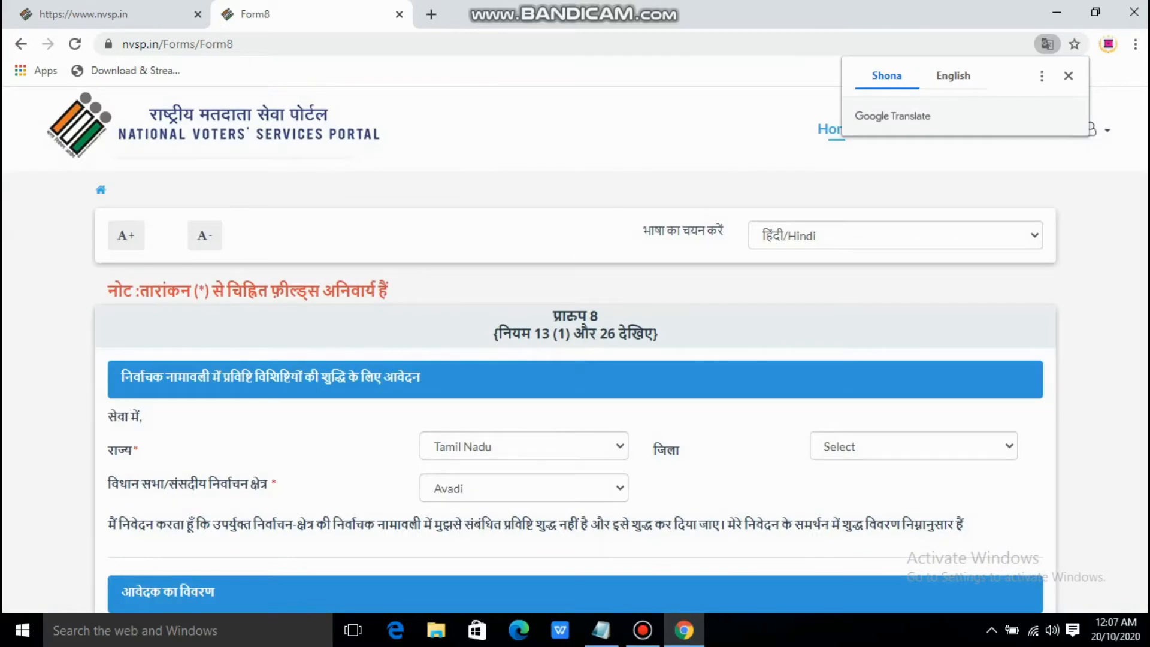
# - Switch Form 8 to English and choose district THIRUVALLUR with constituency Avadi
pyautogui.click(895, 235)
pyautogui.click(778, 272)
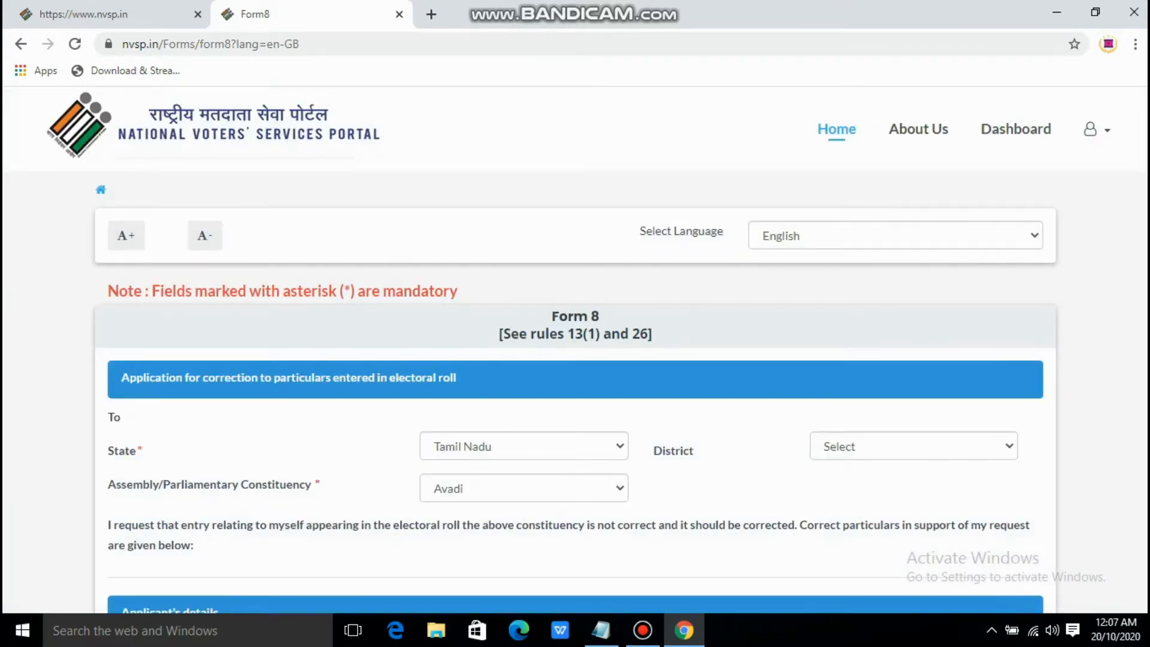
pyautogui.click(913, 446)
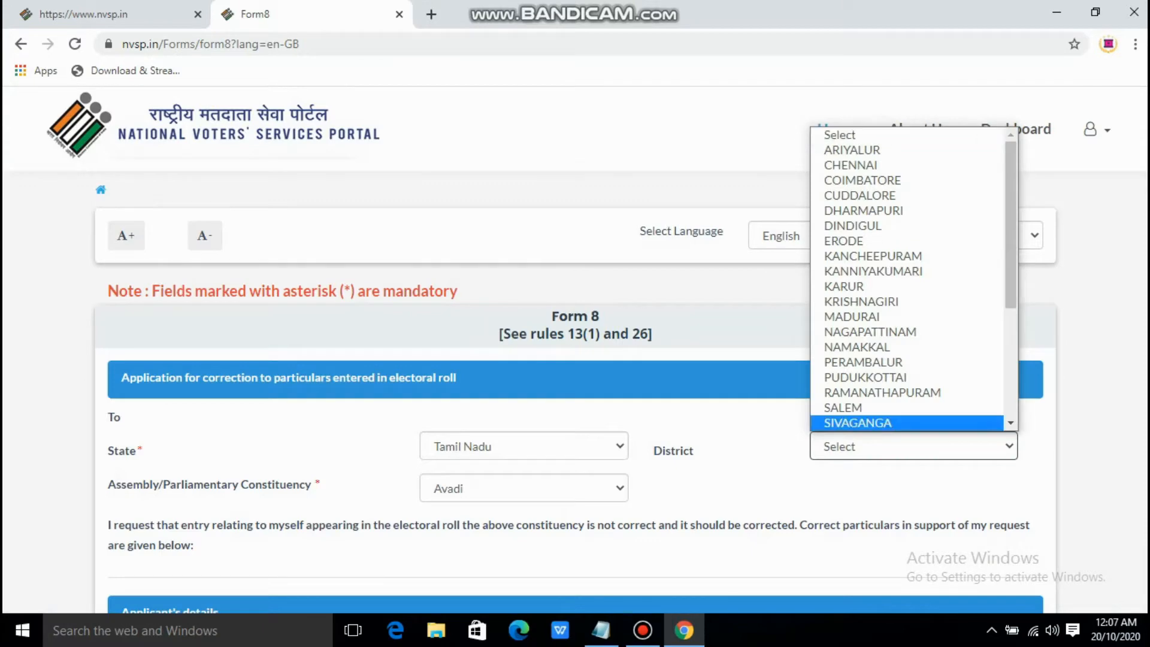
pyautogui.scroll(-3, 868, 165)
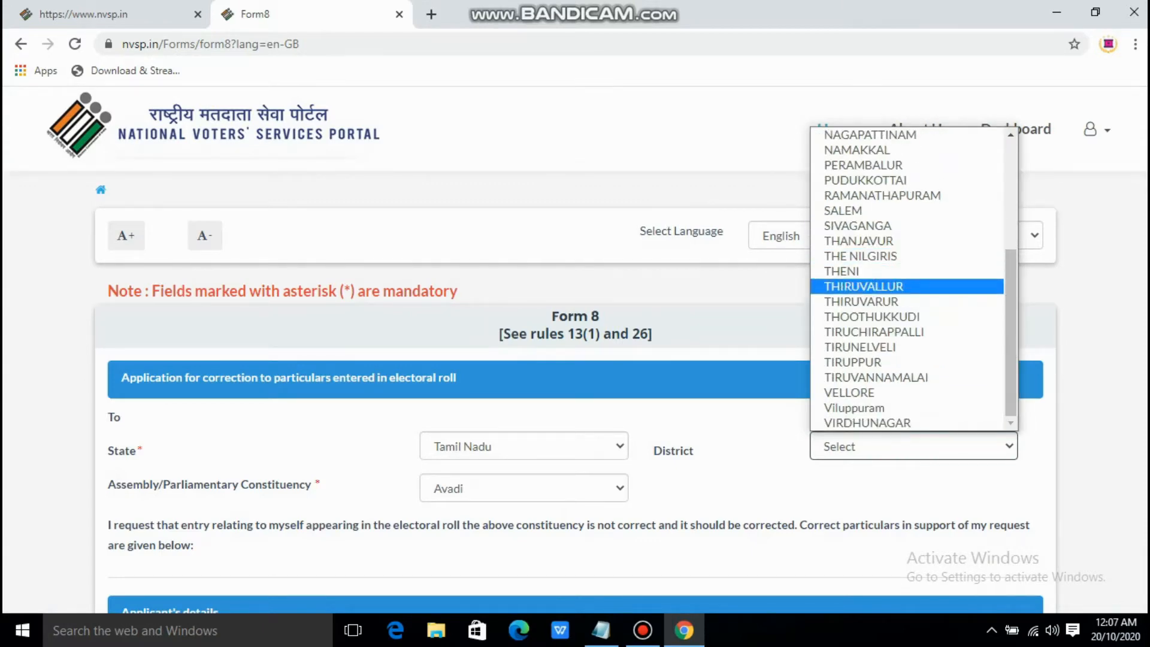
pyautogui.click(863, 286)
pyautogui.click(524, 488)
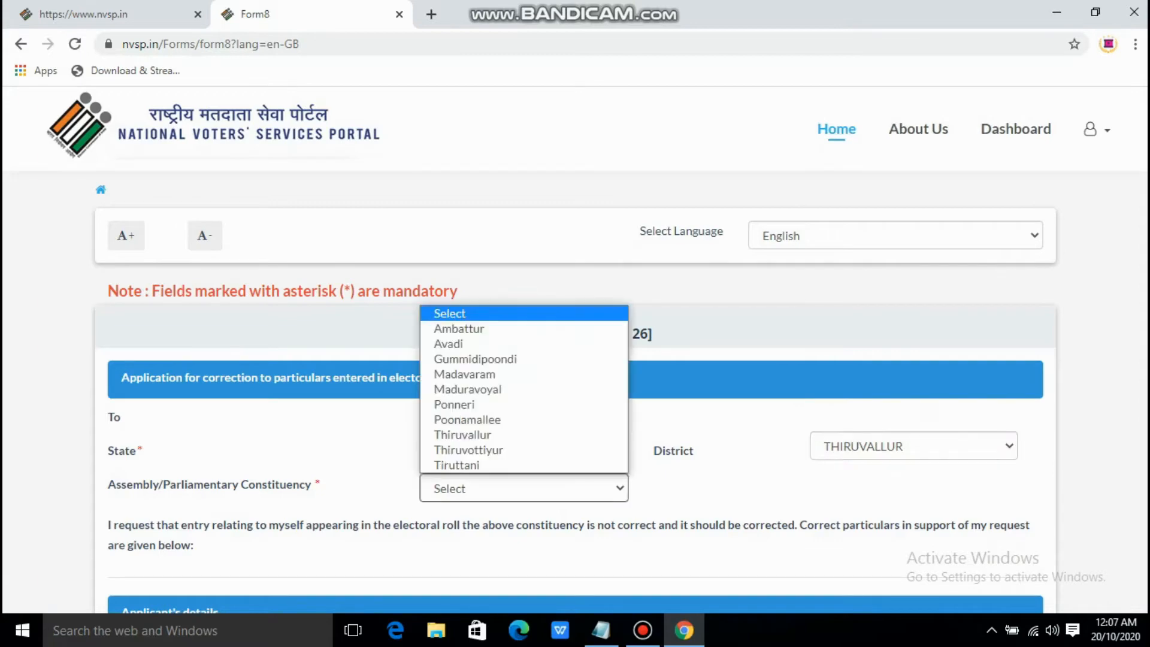
pyautogui.click(524, 343)
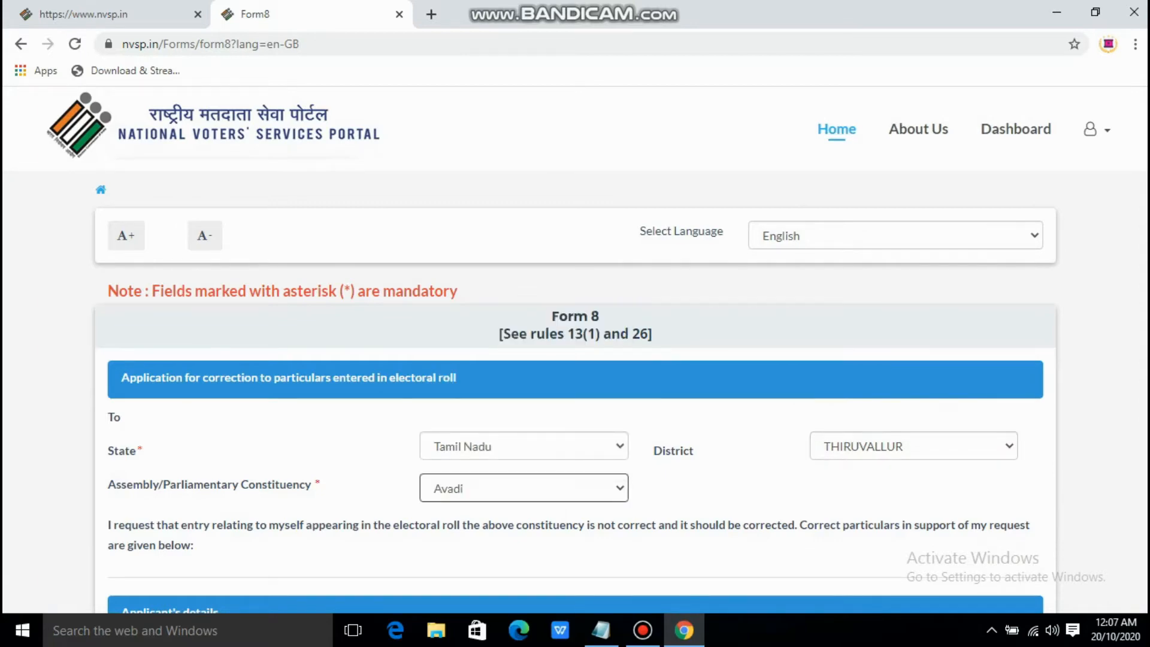
pyautogui.scroll(-4, 575, 389)
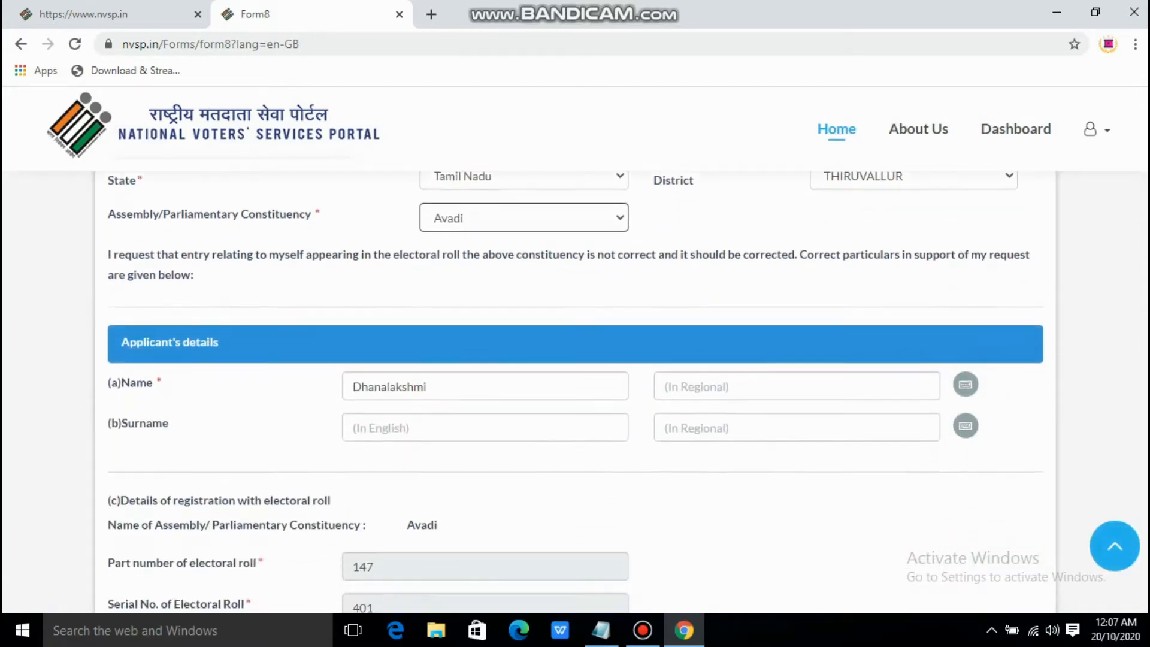
# - Review the form, then tick My Photograph in section (e) as an entry to correct
pyautogui.scroll(-1, 575, 390)
pyautogui.click(719, 323)
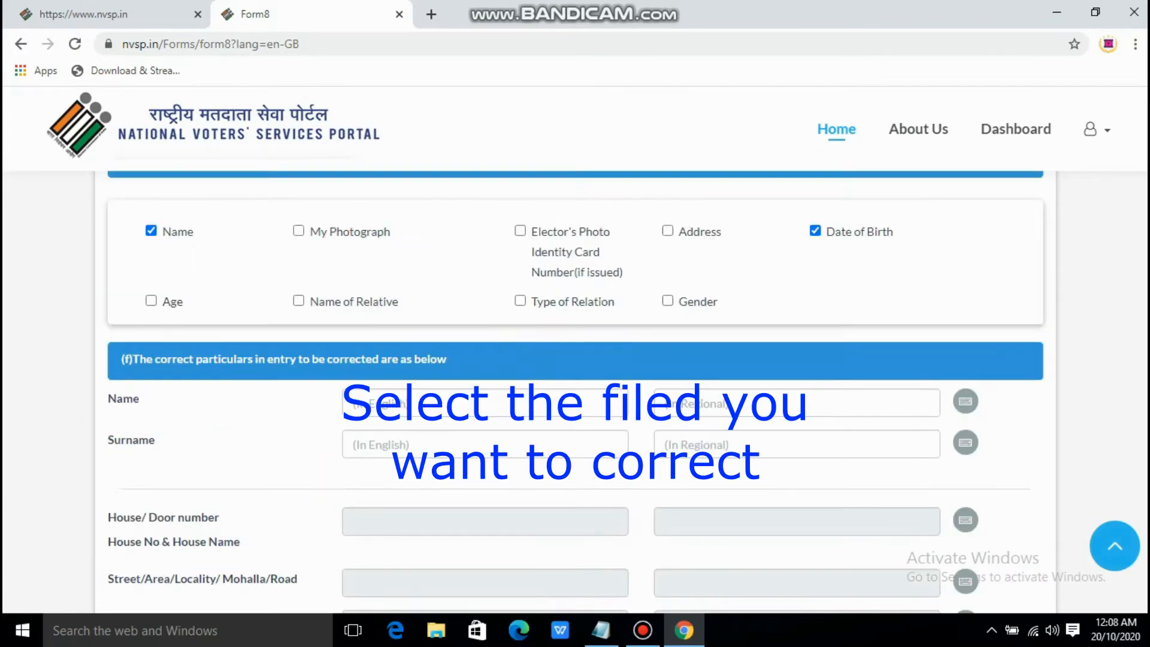
pyautogui.scroll(-6, 575, 389)
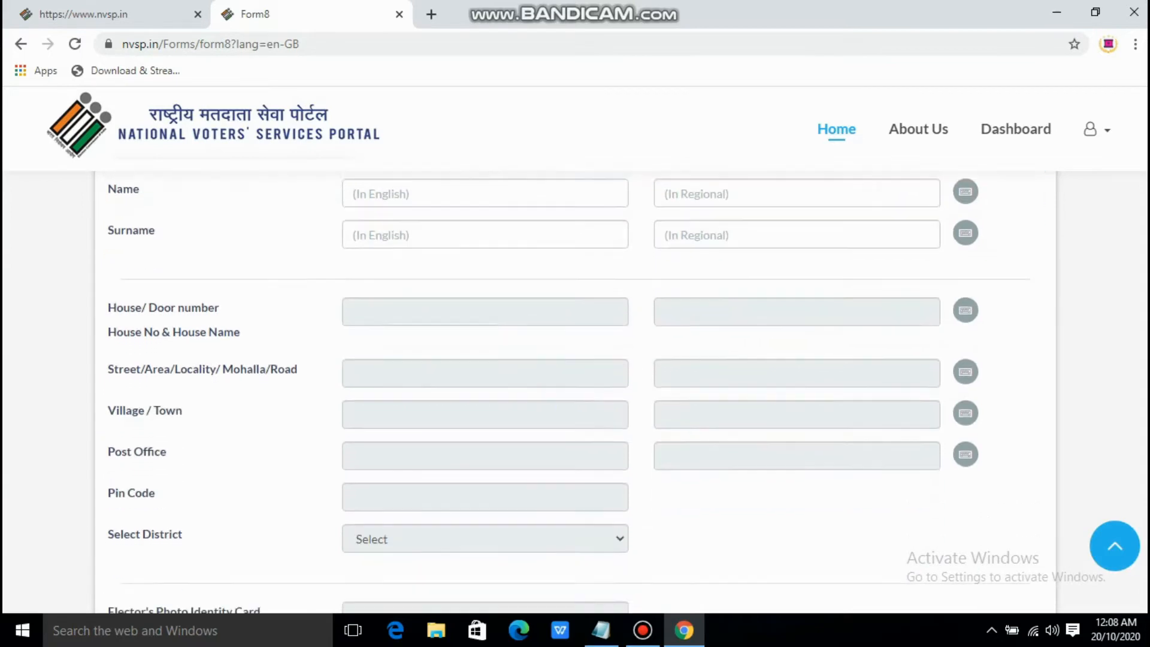
pyautogui.scroll(-2, 575, 389)
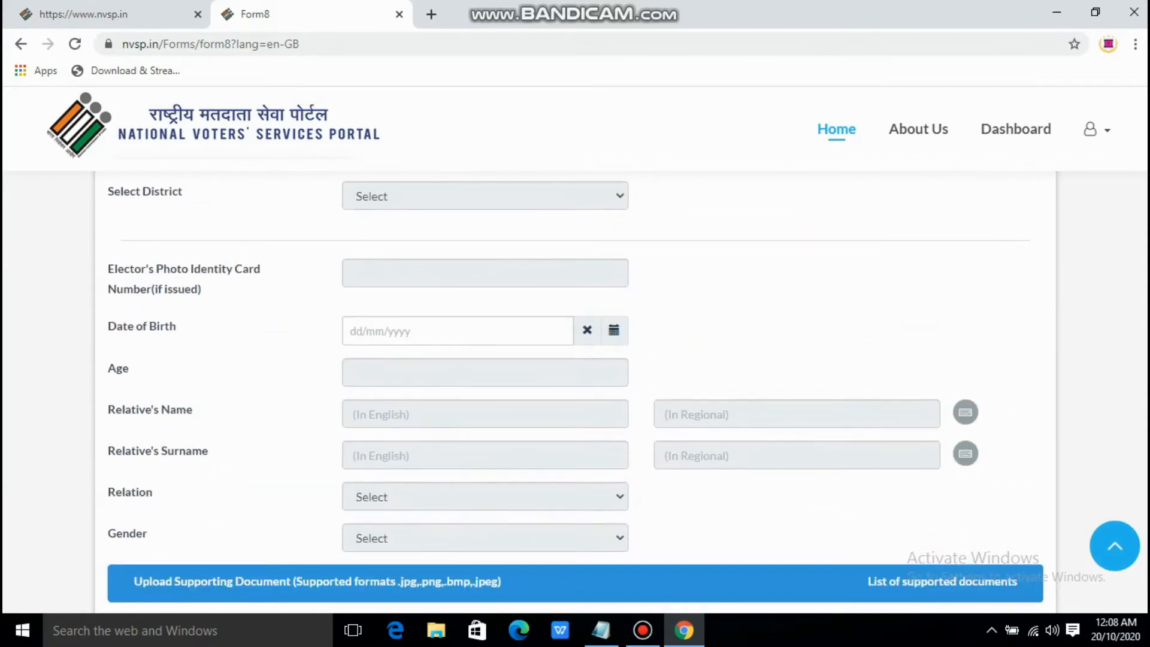
pyautogui.scroll(-2, 575, 389)
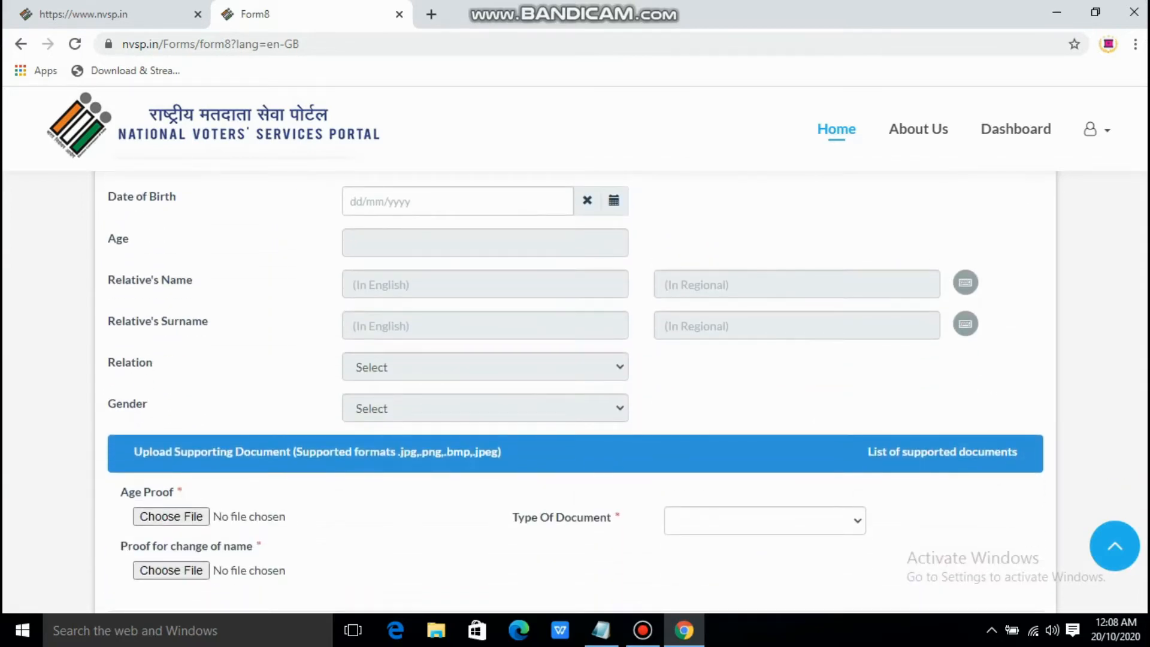
pyautogui.scroll(-5, 575, 390)
pyautogui.scroll(-2, 575, 389)
pyautogui.scroll(8, 575, 389)
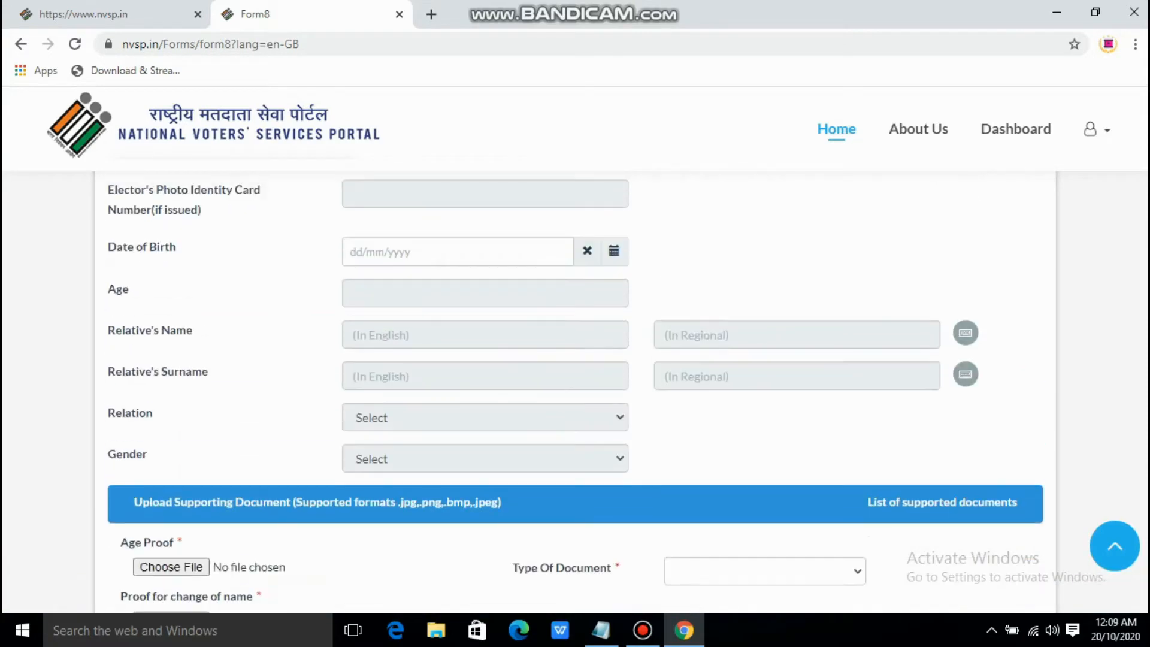
pyautogui.scroll(12, 574, 389)
pyautogui.click(298, 310)
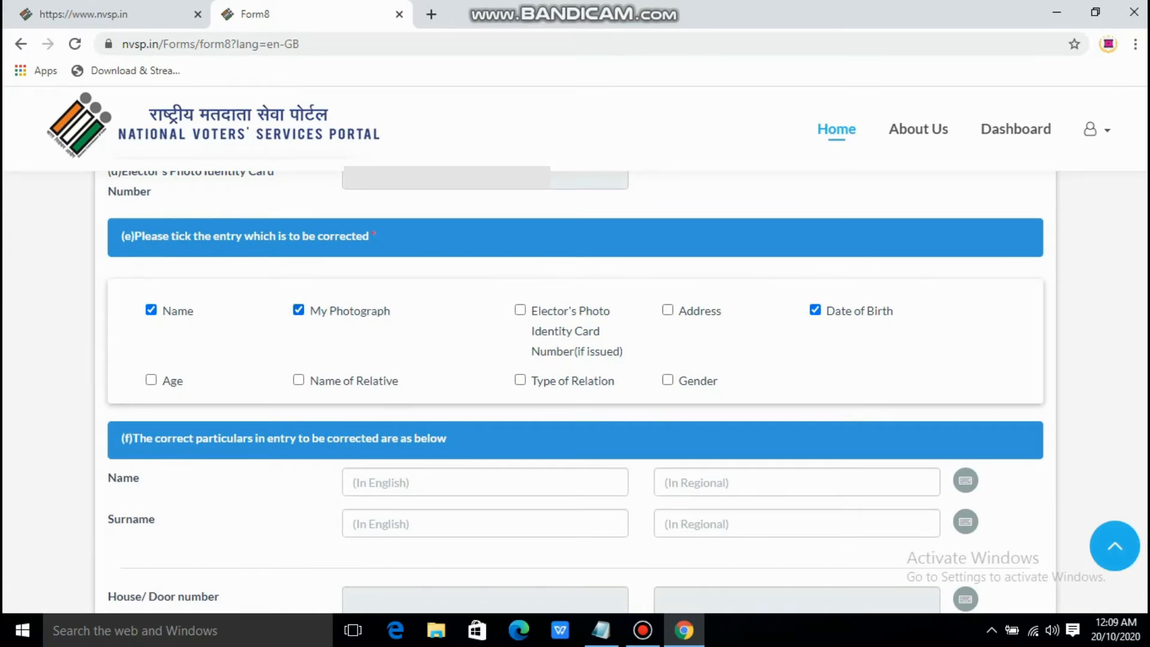
# - Enter the applicant's corrected name in English and its Tamil spelling in the regional box
pyautogui.click(485, 457)
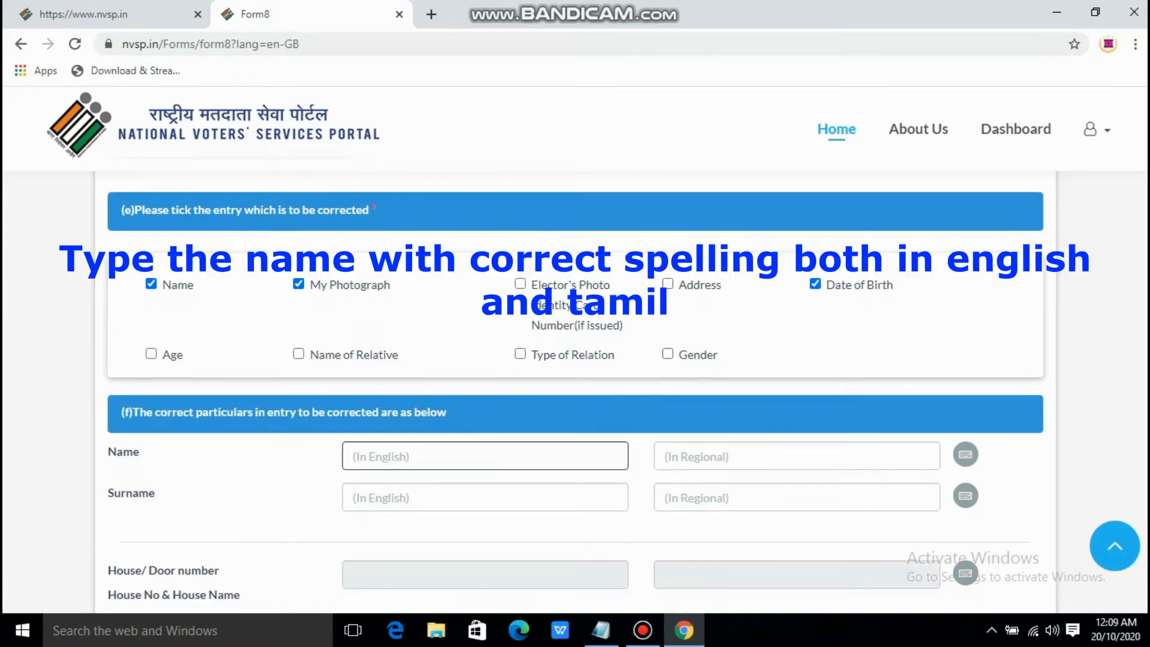
pyautogui.write('dhanalakshmi')
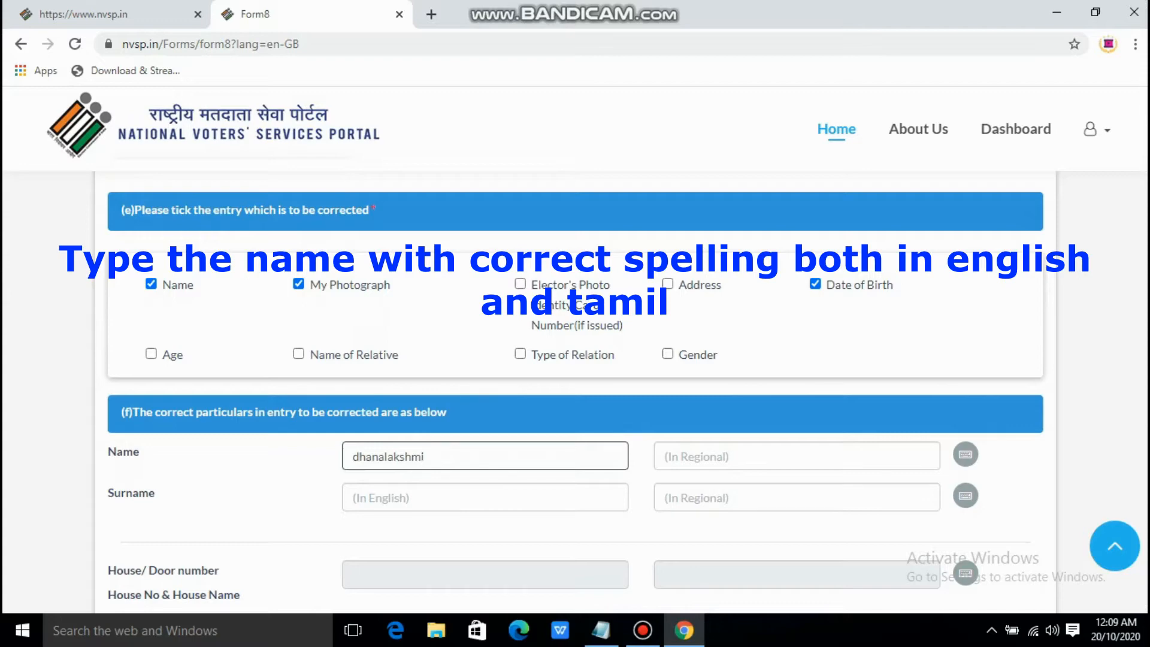
pyautogui.click(797, 457)
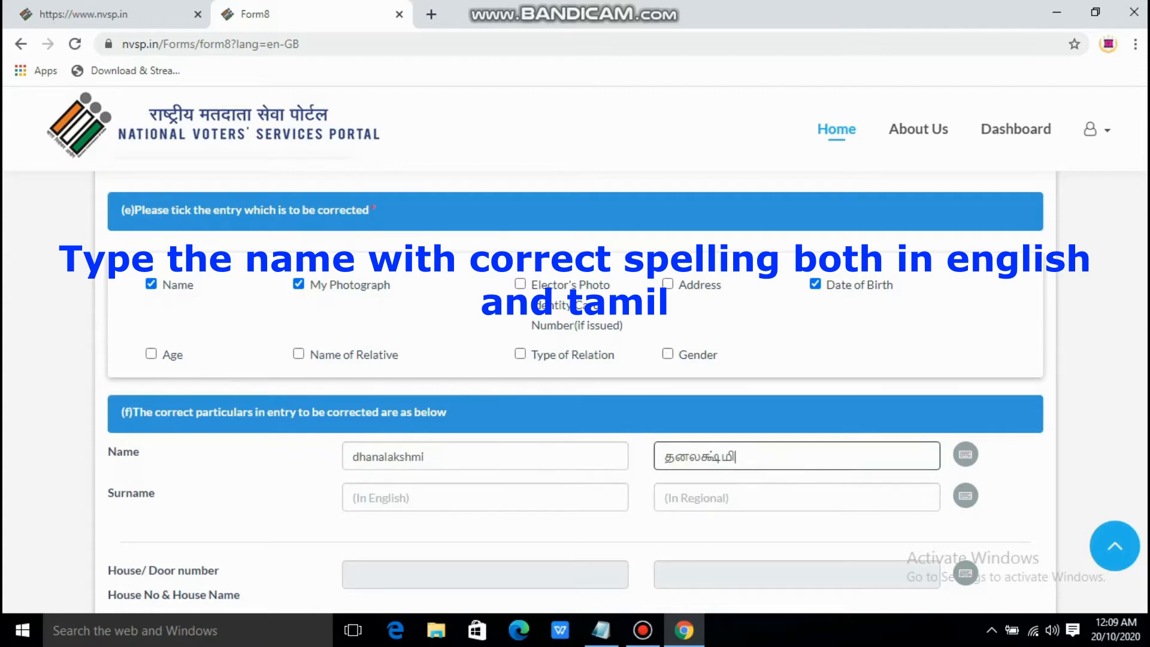
pyautogui.write('தனலட்சுமி')
pyautogui.press('BackSpace')
pyautogui.press('BackSpace')
pyautogui.press('BackSpace')
pyautogui.press('BackSpace')
pyautogui.press('BackSpace')
pyautogui.press('BackSpace')
pyautogui.press('BackSpace')
pyautogui.press('BackSpace')
pyautogui.press('BackSpace')
pyautogui.press('BackSpace')
pyautogui.press('BackSpace')
pyautogui.press('BackSpace')
pyautogui.press('BackSpace')
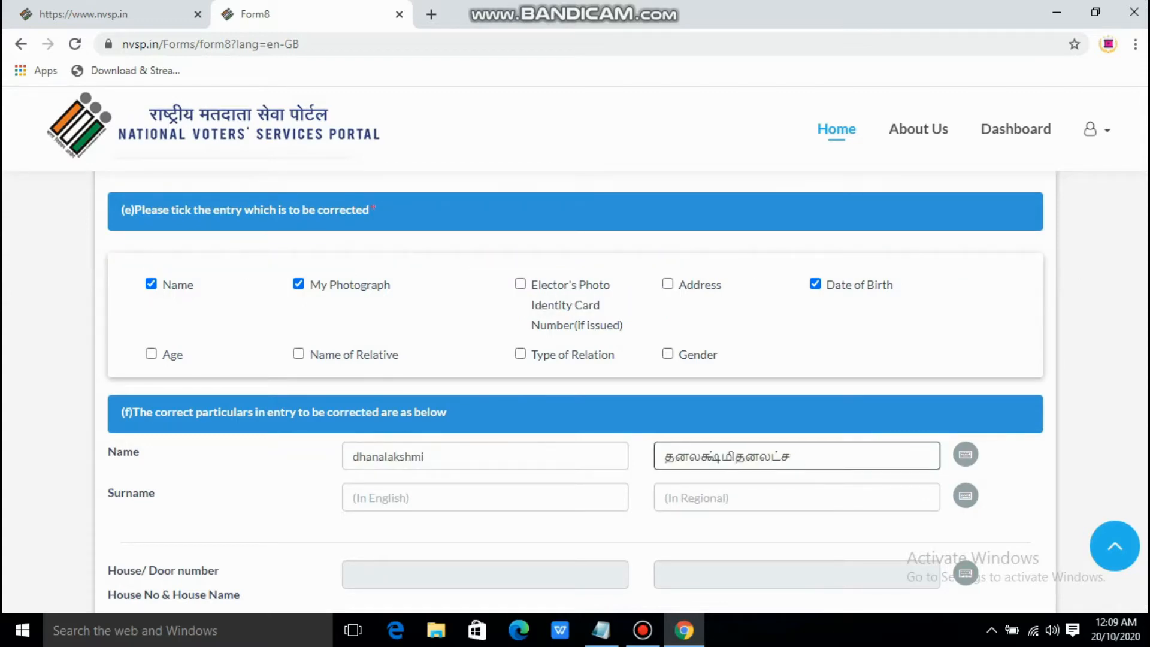
pyautogui.press('BackSpace')
pyautogui.press('BackSpace')
pyautogui.press('BackSpace')
pyautogui.press('BackSpace')
pyautogui.press('BackSpace')
pyautogui.write('dhanalakshmi')
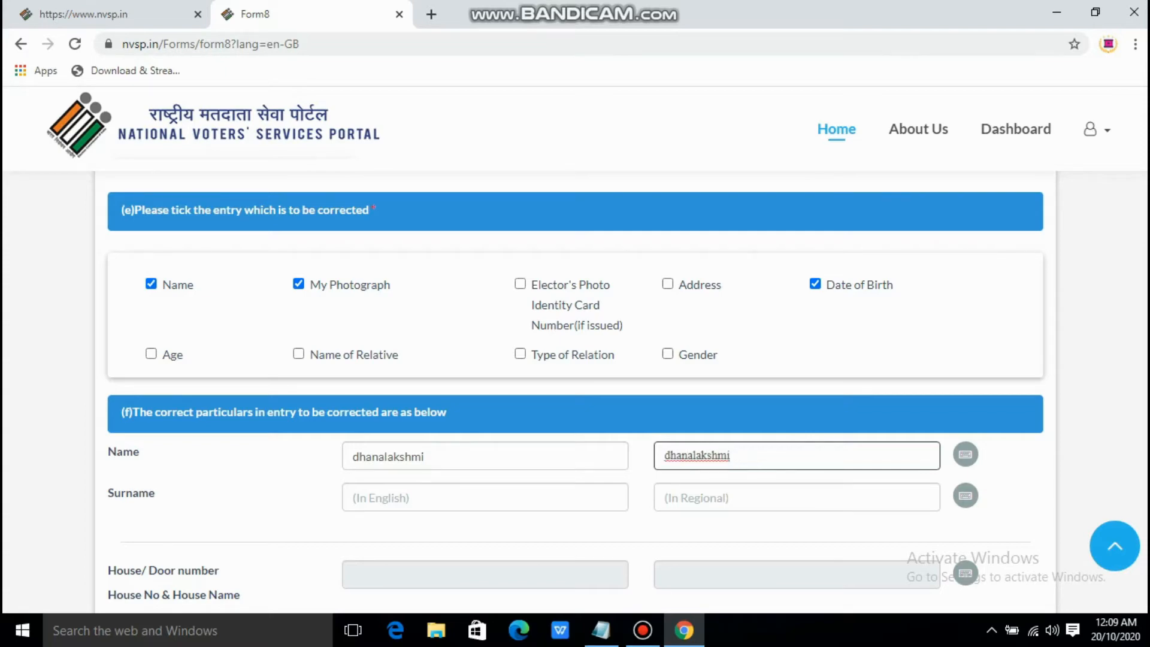
pyautogui.press('BackSpace')
pyautogui.press('BackSpace')
pyautogui.press('BackSpace')
pyautogui.press('BackSpace')
pyautogui.press('BackSpace')
pyautogui.press('BackSpace')
pyautogui.press('BackSpace')
pyautogui.press('BackSpace')
pyautogui.press('BackSpace')
pyautogui.press('BackSpace')
pyautogui.press('BackSpace')
pyautogui.press('BackSpace')
pyautogui.press('BackSpace')
pyautogui.press('BackSpace')
pyautogui.write('தனலட்சுமி')
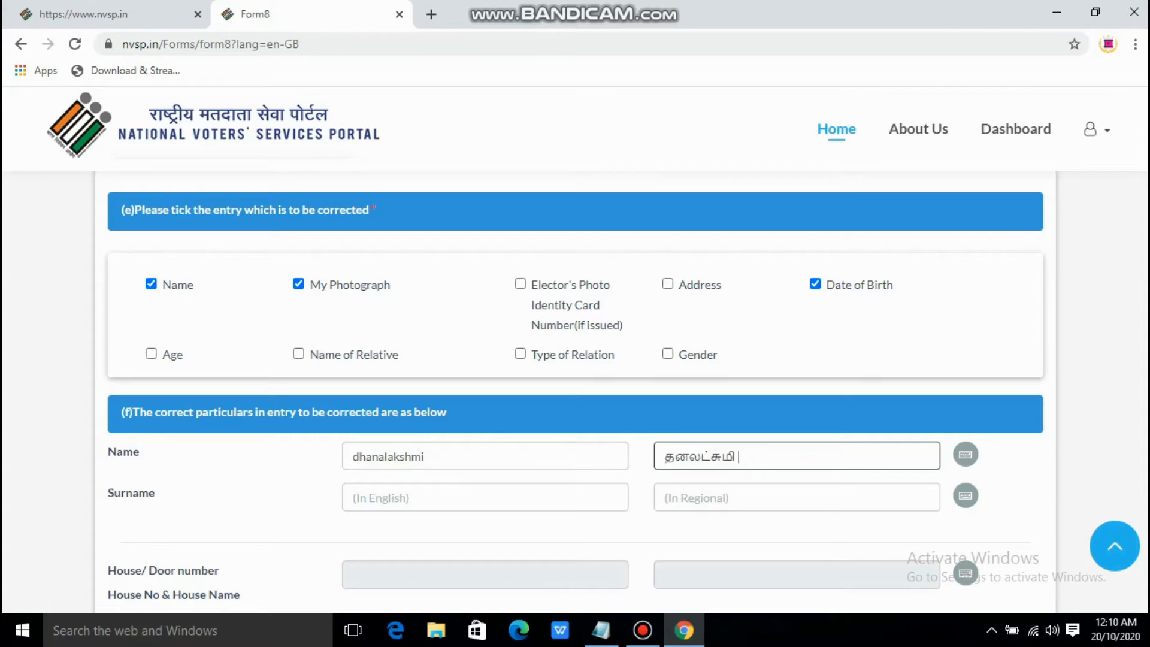
pyautogui.scroll(-1, 575, 392)
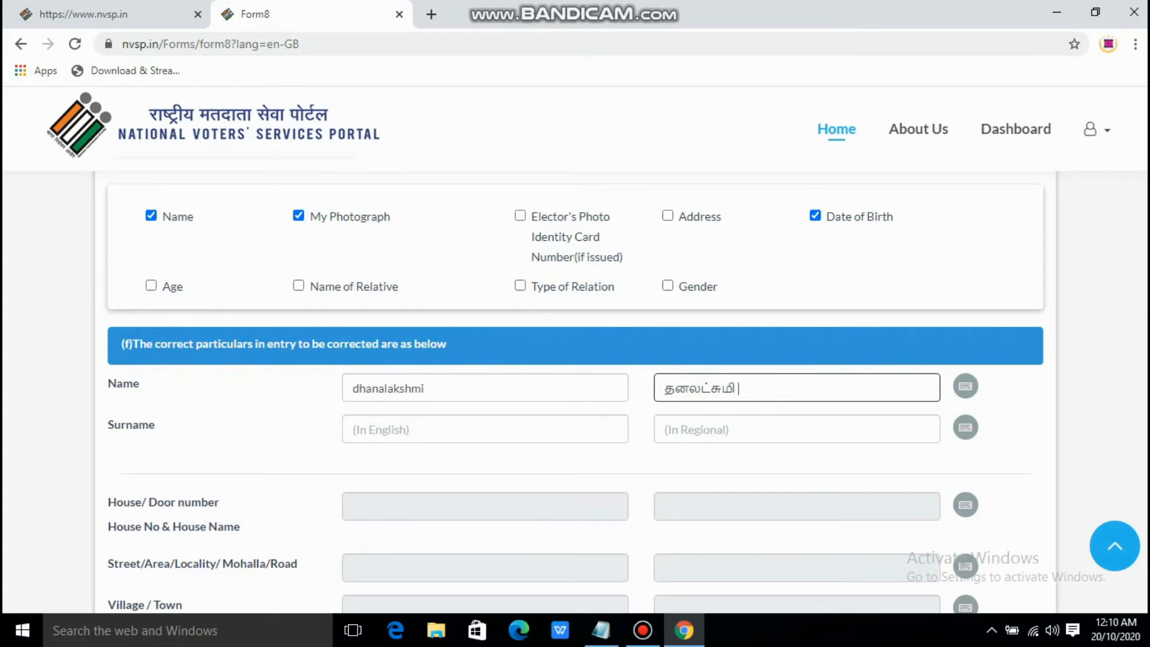
pyautogui.scroll(-2, 576, 392)
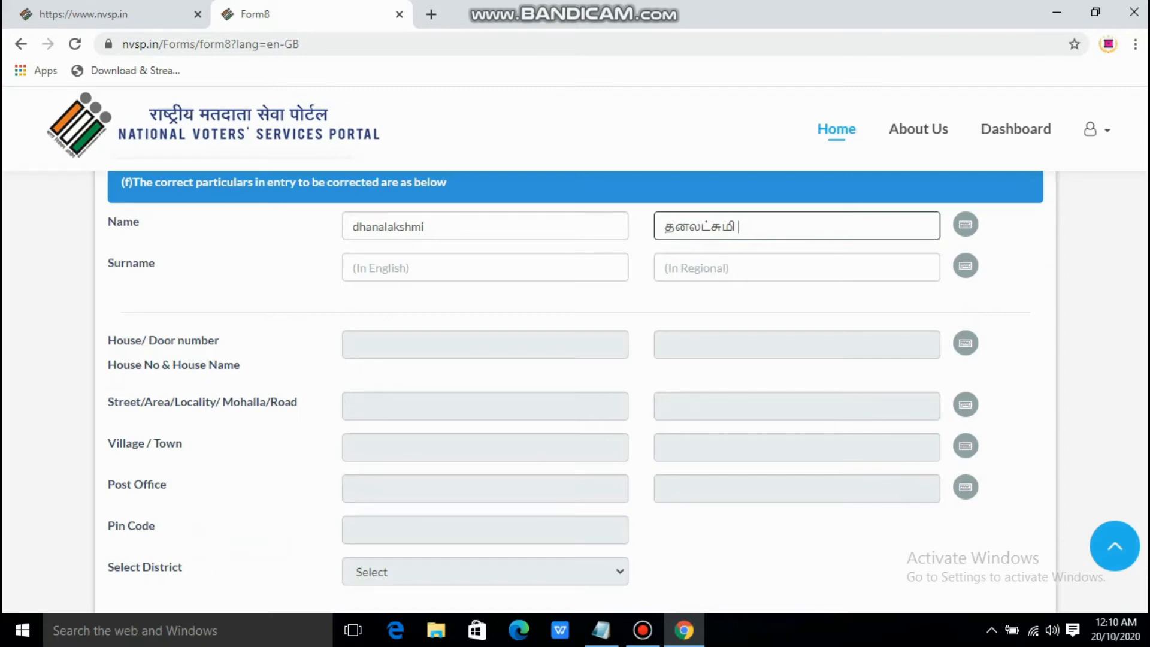
pyautogui.scroll(-4, 575, 392)
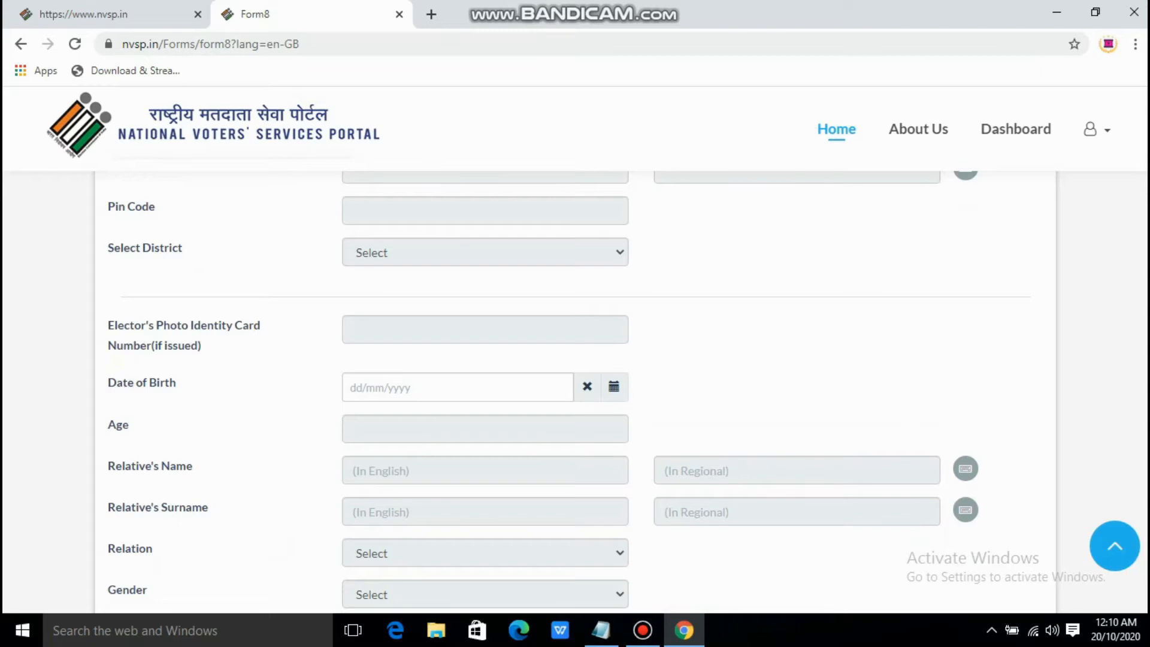
pyautogui.click(457, 388)
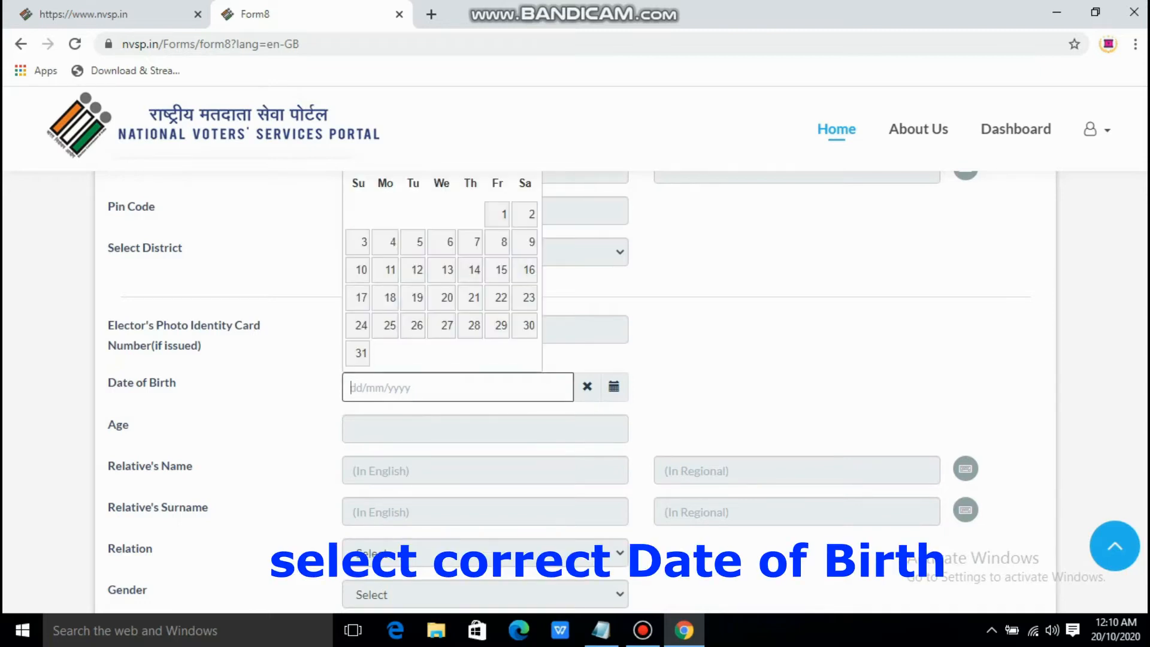
pyautogui.scroll(2, 575, 392)
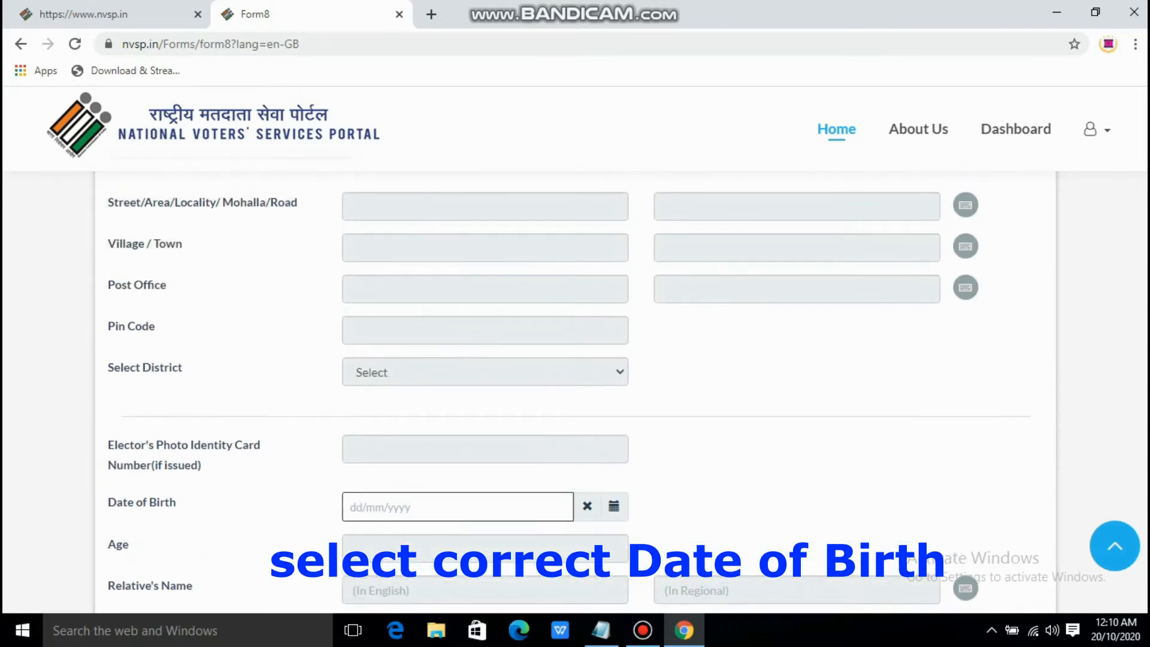
pyautogui.click(614, 506)
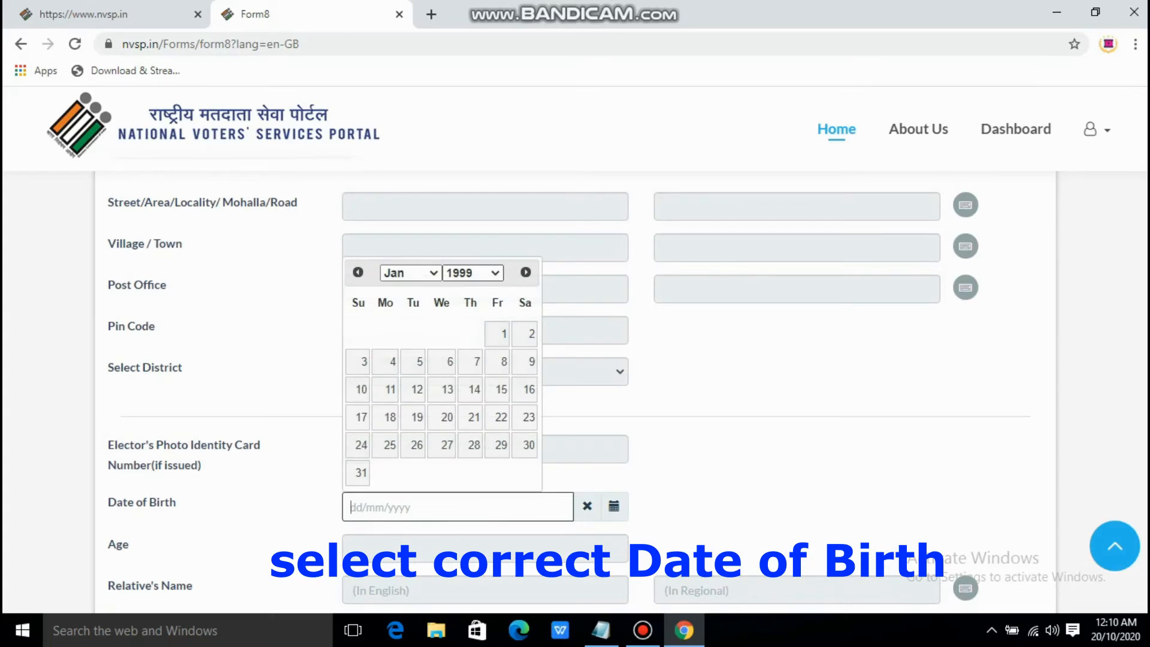
pyautogui.click(473, 273)
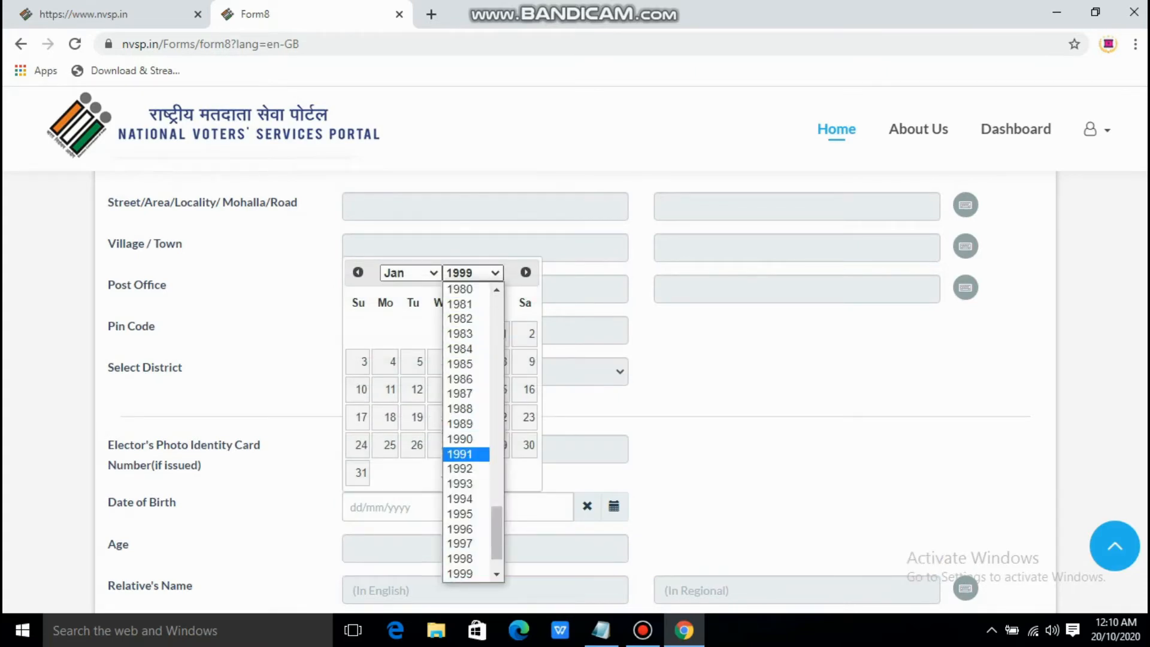
pyautogui.click(460, 454)
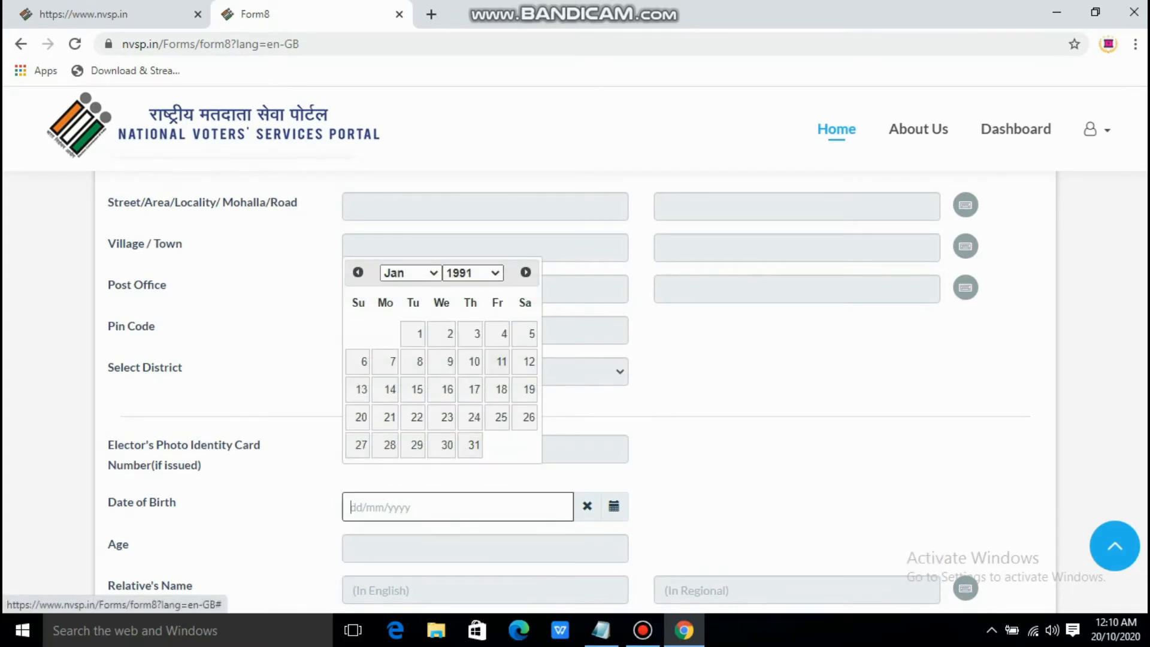
pyautogui.click(408, 273)
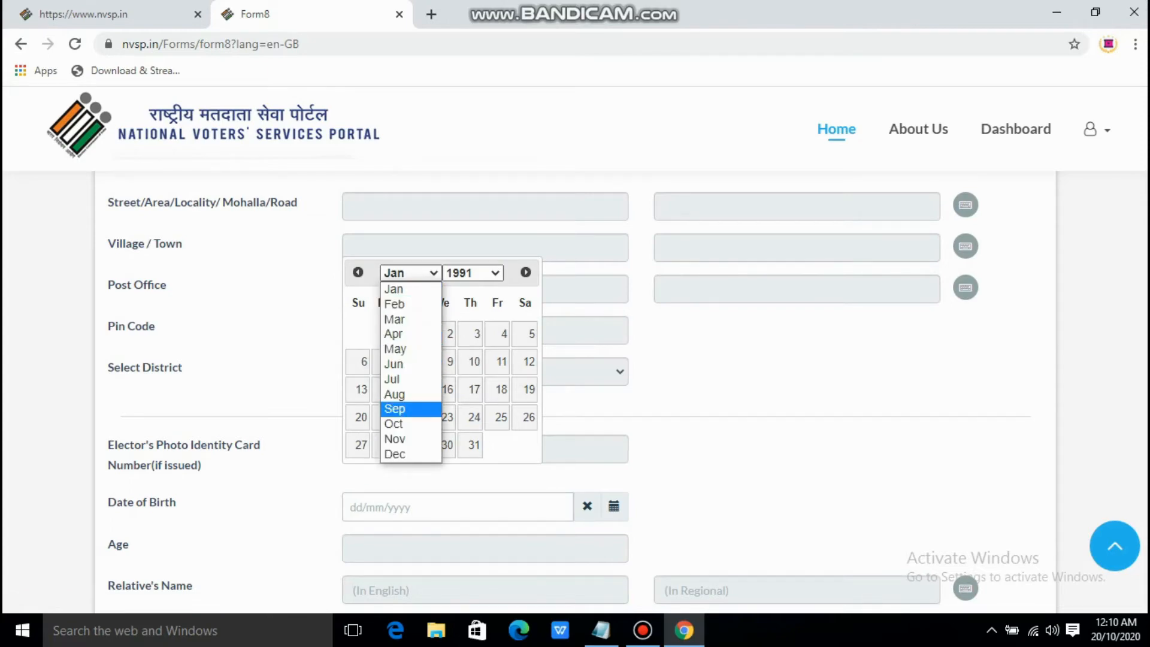
pyautogui.click(393, 423)
pyautogui.click(416, 389)
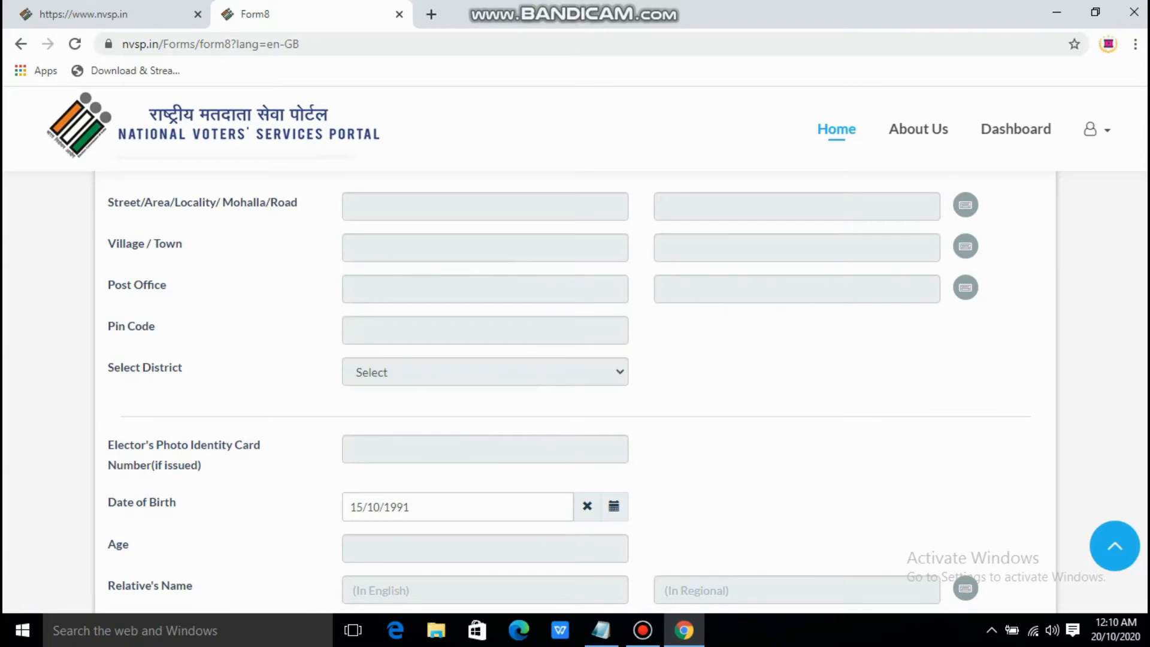
pyautogui.scroll(-5, 575, 389)
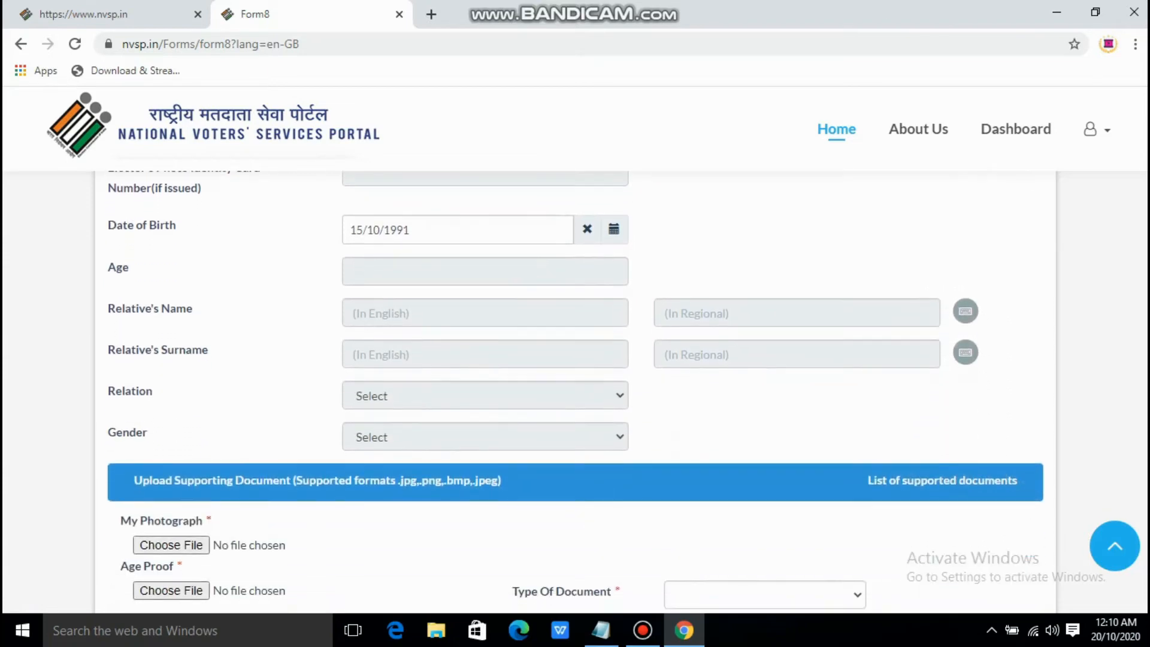
pyautogui.scroll(-2, 575, 389)
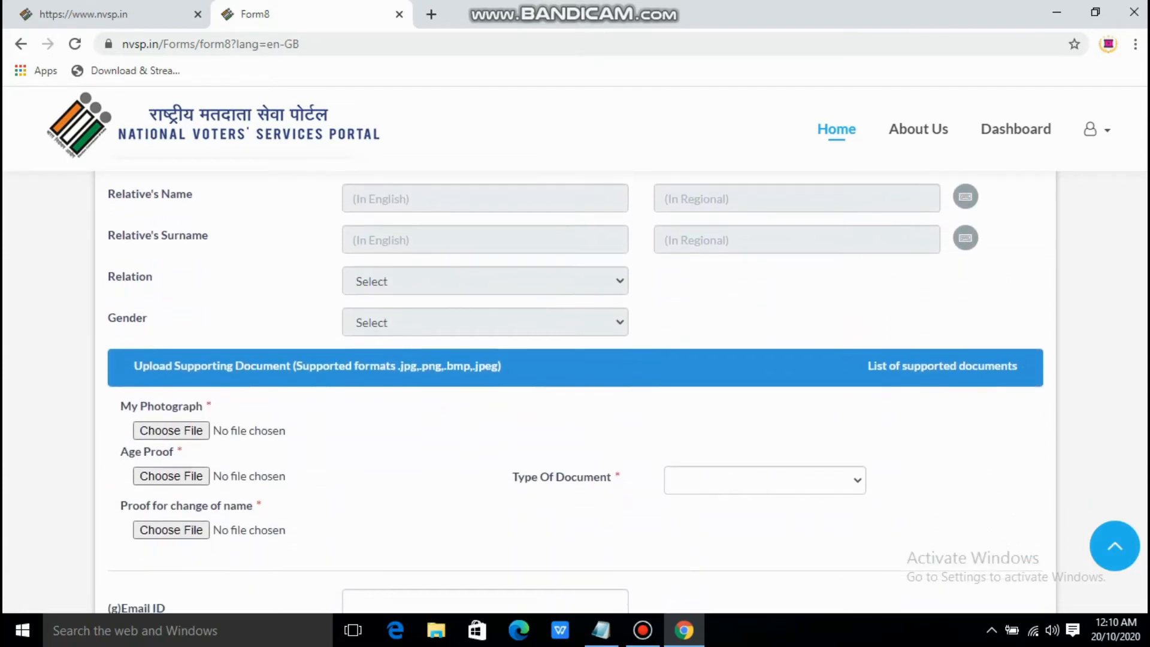
pyautogui.scroll(-1, 575, 390)
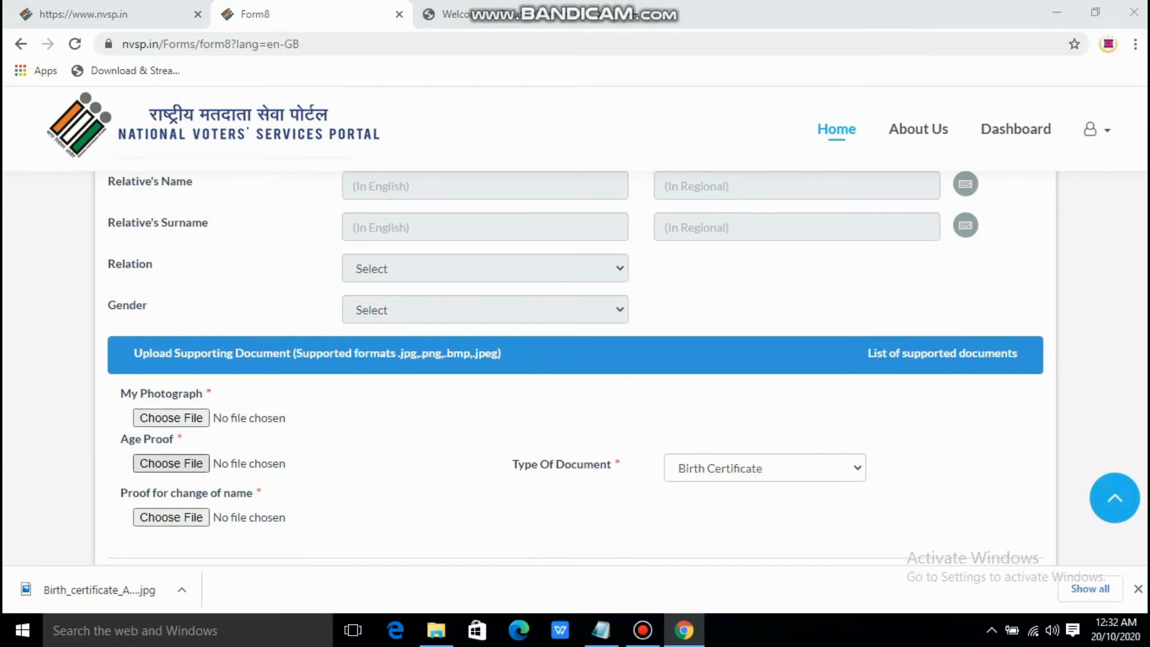
# - Attach the birth-certificate JPG as the Age Proof document
pyautogui.click(172, 418)
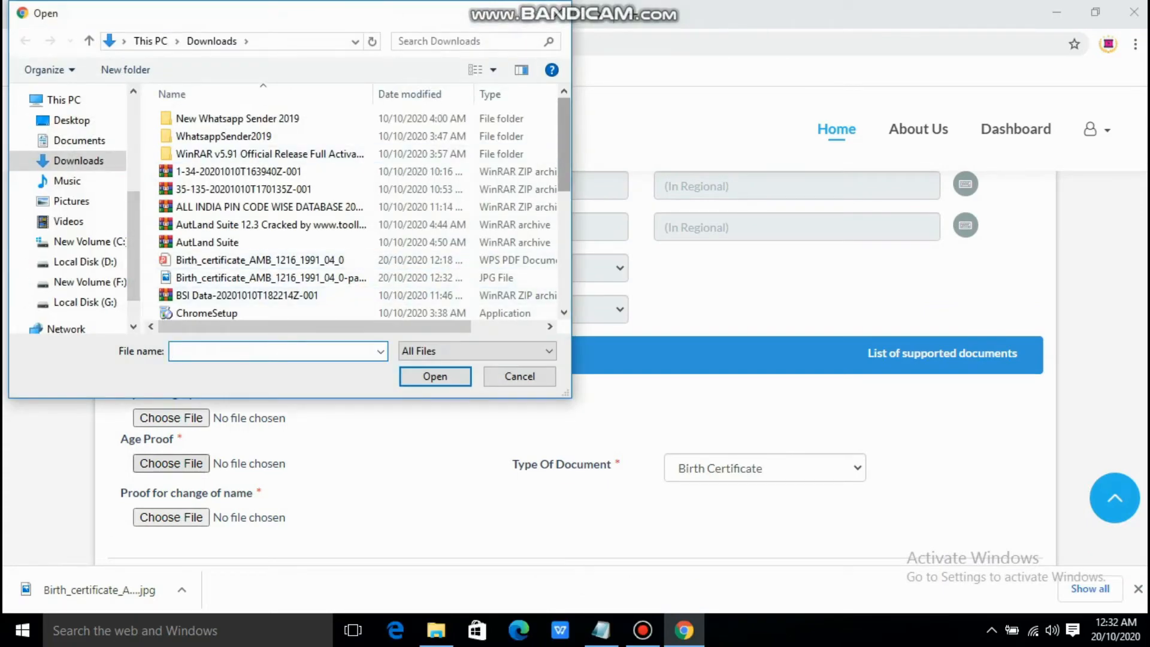
pyautogui.click(269, 277)
pyautogui.click(435, 376)
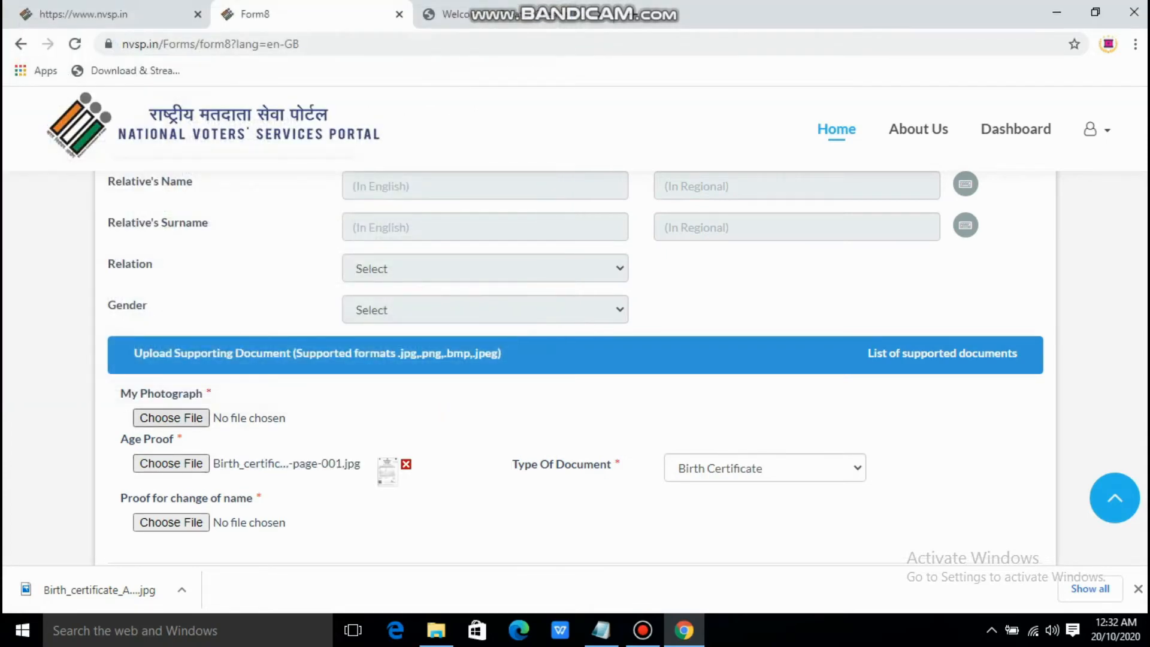
# - Open the file picker for the My Photograph upload
pyautogui.click(170, 418)
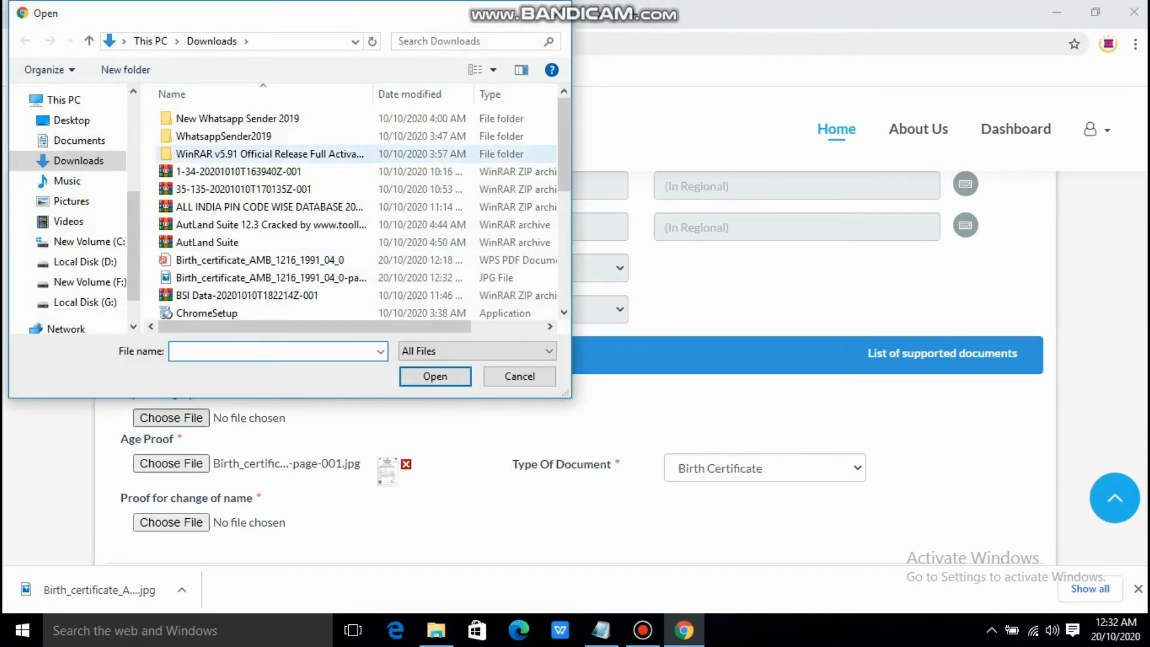
pyautogui.click(557, 12)
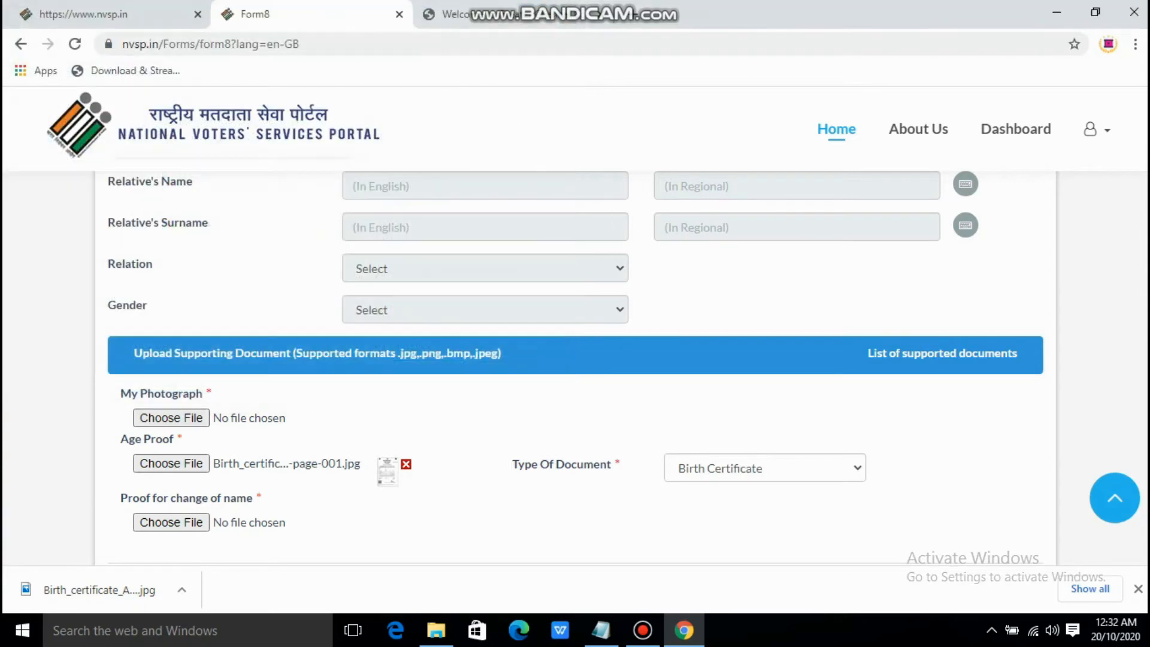
pyautogui.click(170, 418)
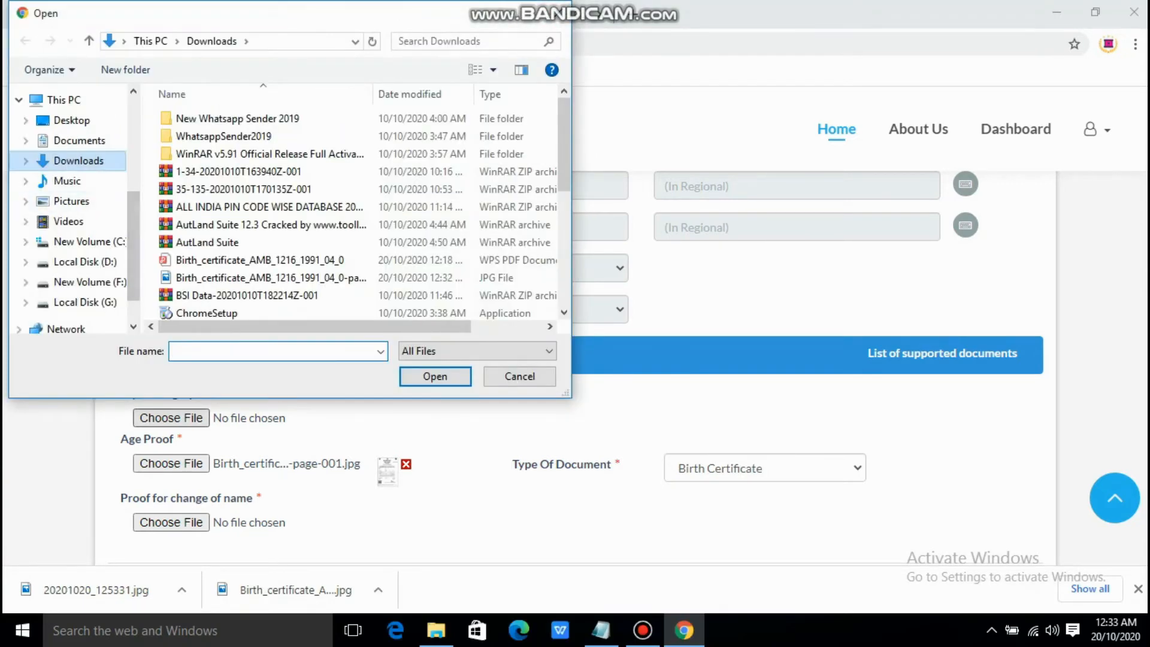
# - Attach 20201020_125331.jpg from the Pictures folder as My Photograph
pyautogui.click(71, 201)
pyautogui.click(199, 230)
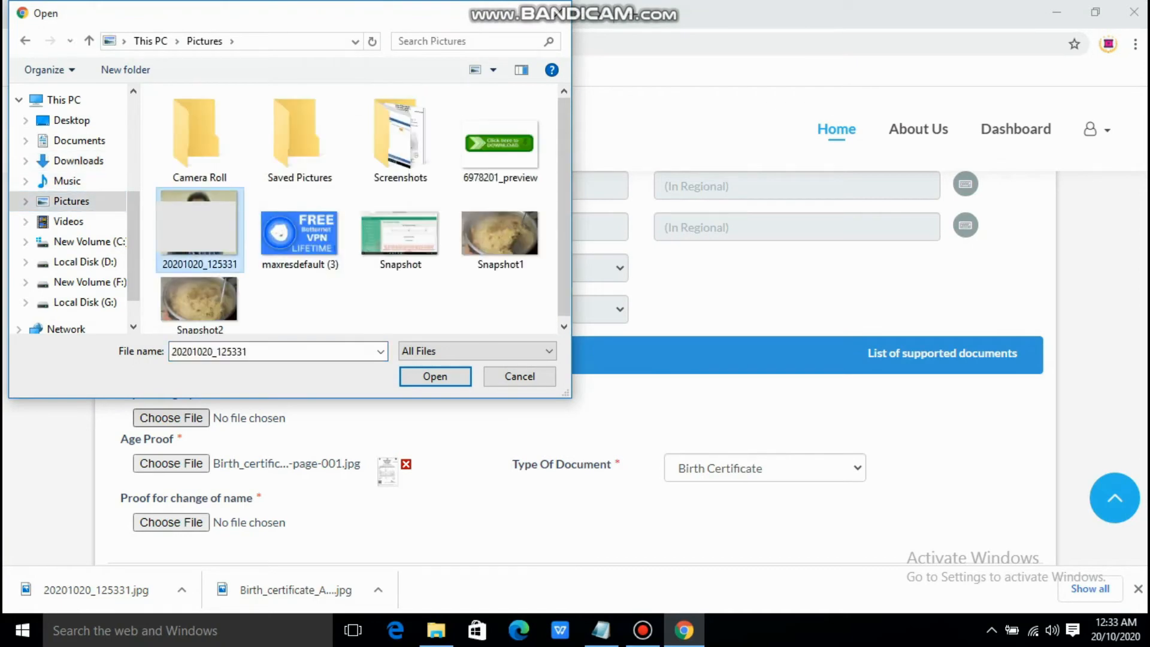
pyautogui.click(436, 376)
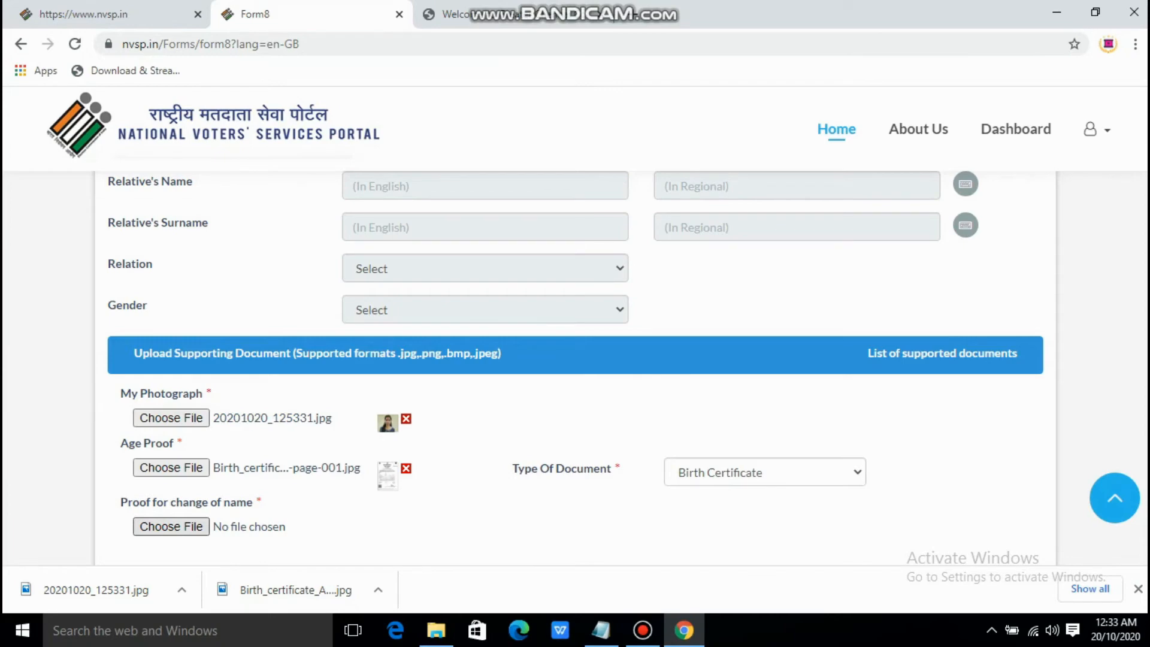
pyautogui.click(172, 526)
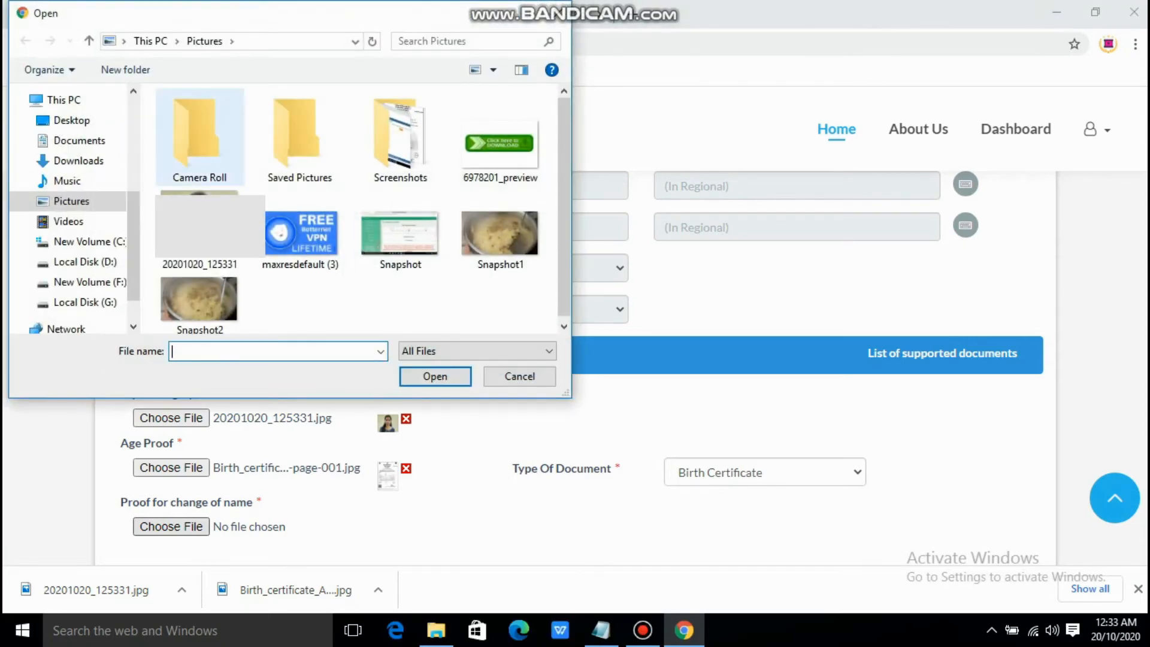
# - Search This PC, the C:, D: and F: drives and the crack folder for the name-change proof
pyautogui.click(89, 40)
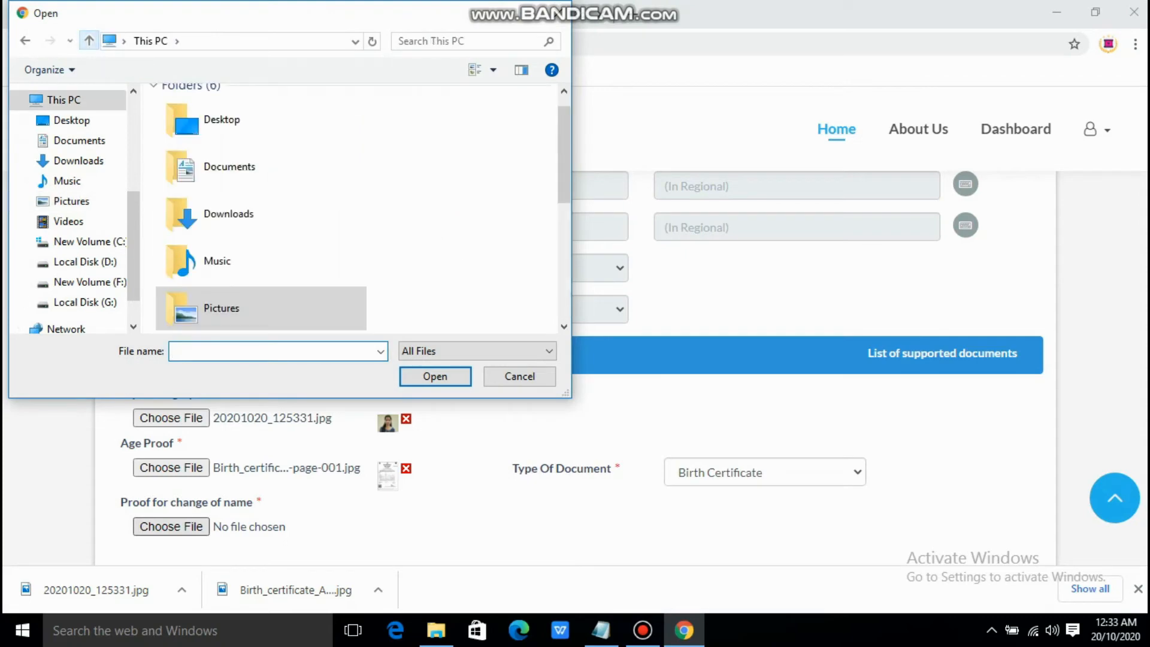
pyautogui.click(85, 262)
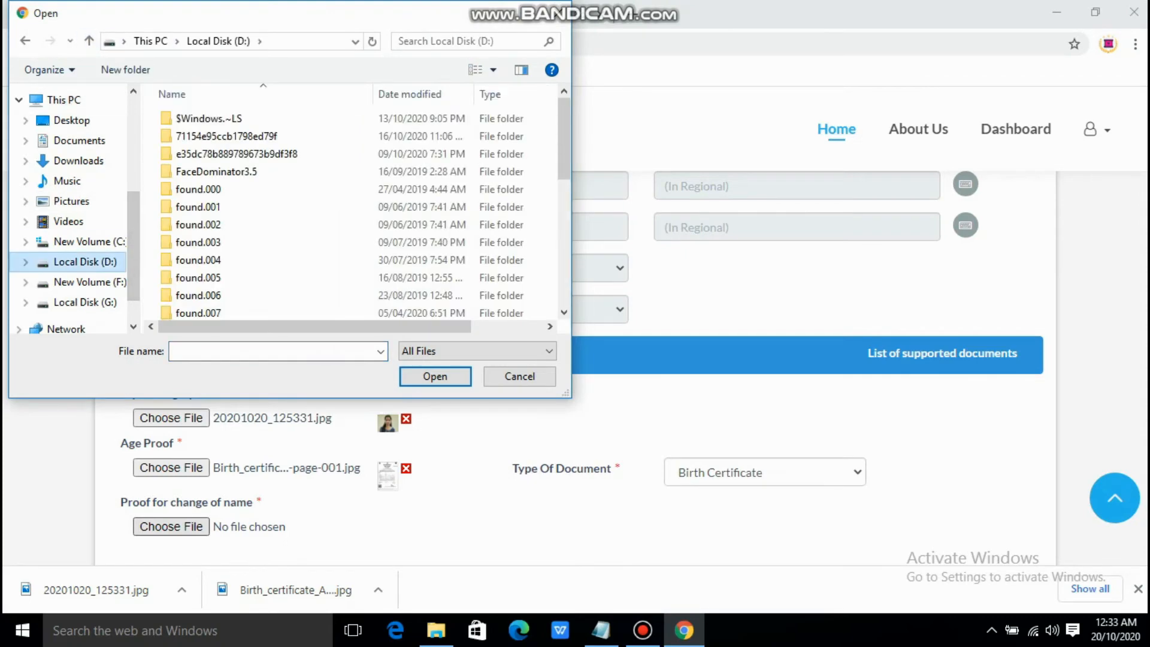
pyautogui.click(79, 161)
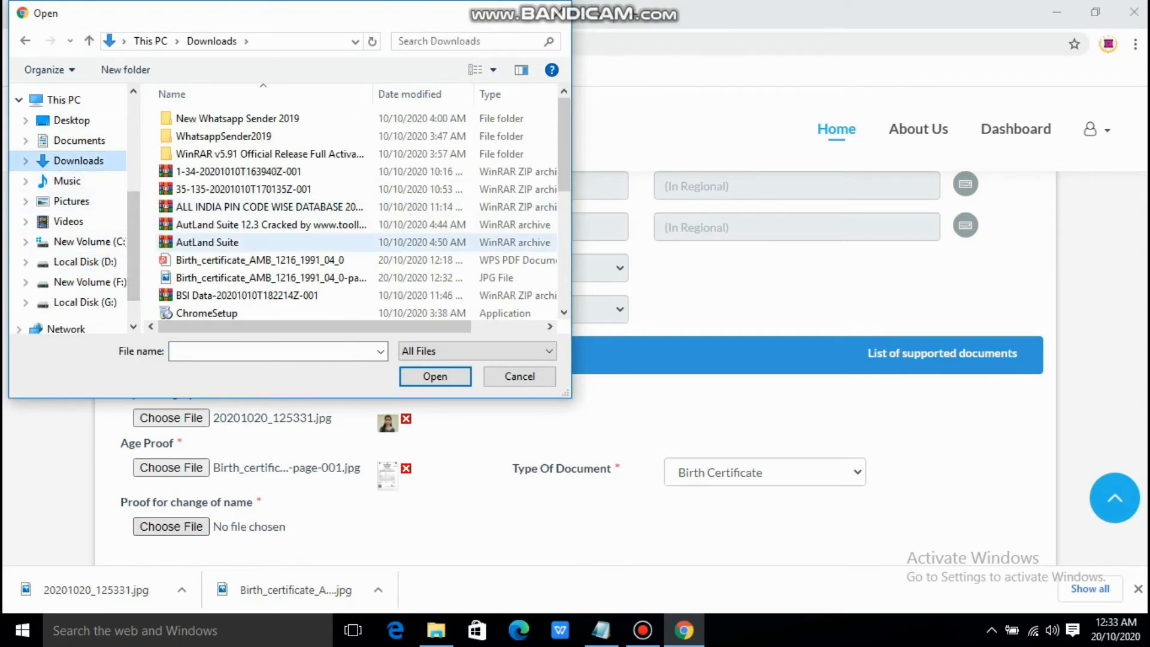
pyautogui.scroll(-1, 383, 152)
pyautogui.scroll(-5, 383, 156)
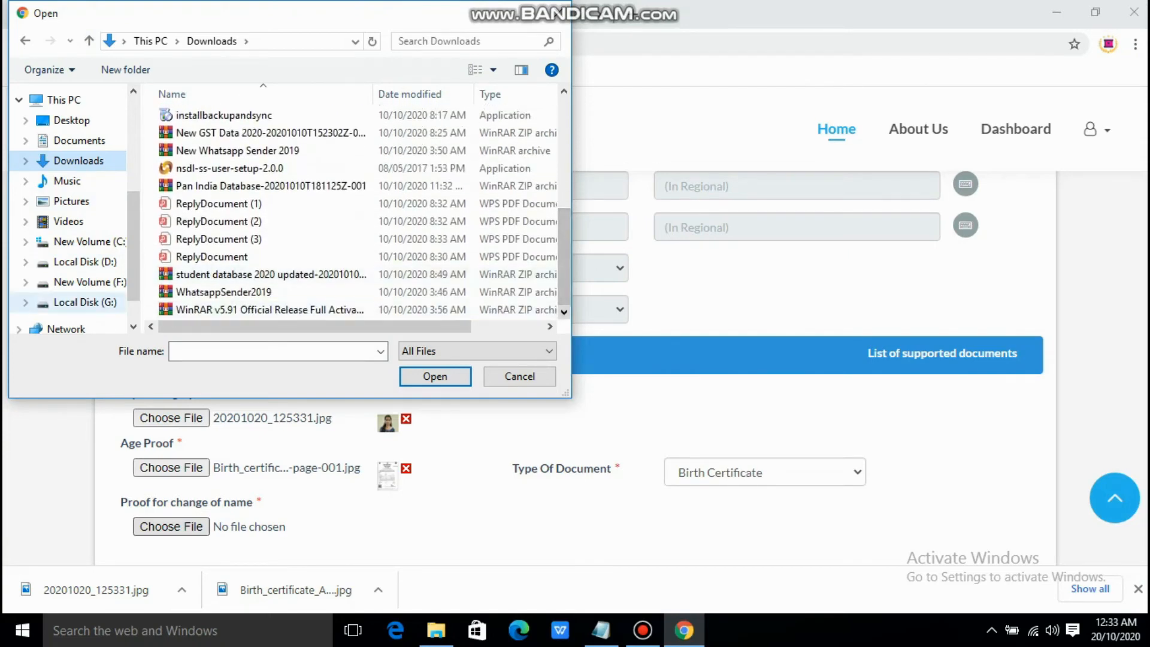
pyautogui.click(82, 241)
pyautogui.click(85, 261)
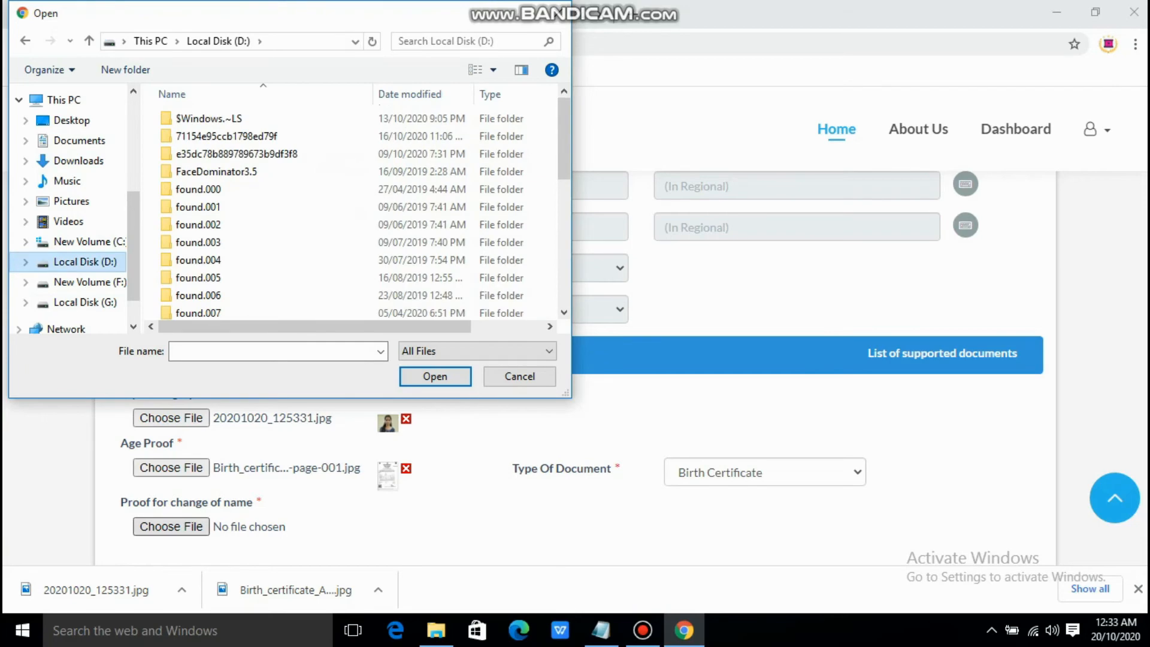
pyautogui.click(87, 282)
pyautogui.doubleClick(188, 242)
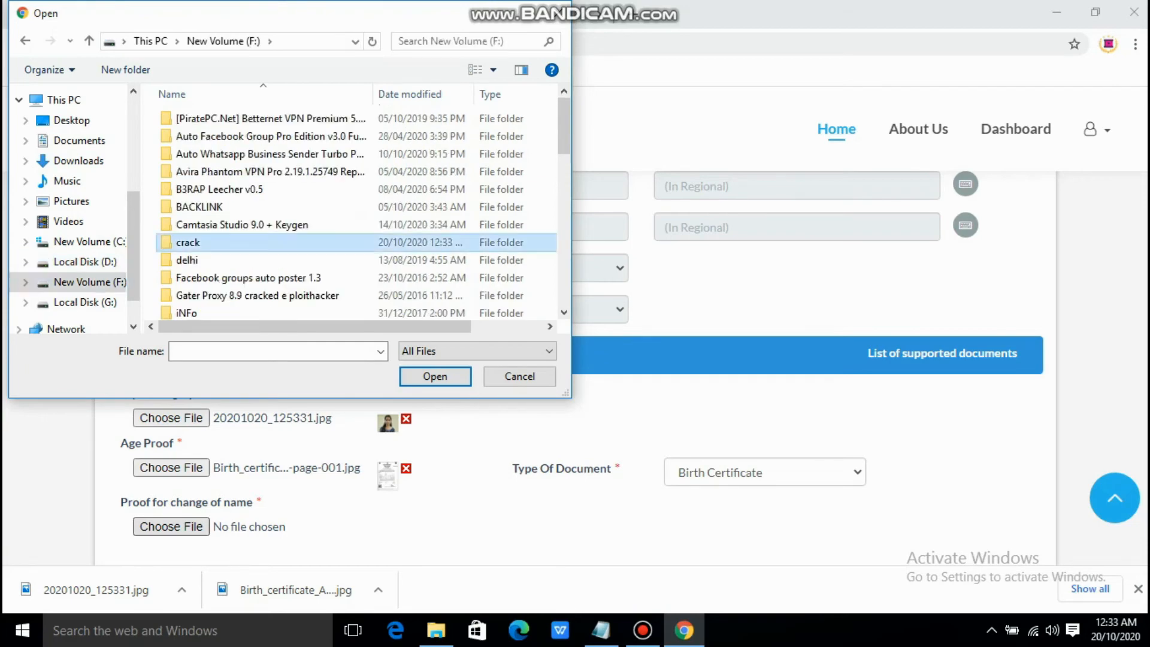
pyautogui.scroll(-4, 395, 102)
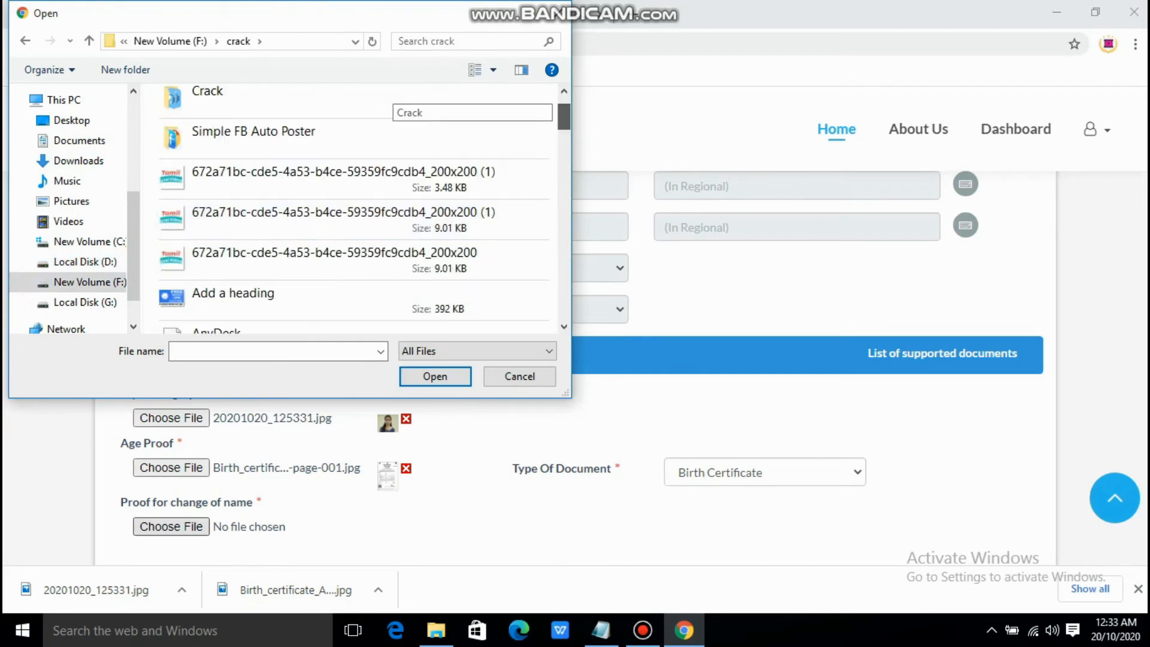
pyautogui.scroll(-6, 395, 105)
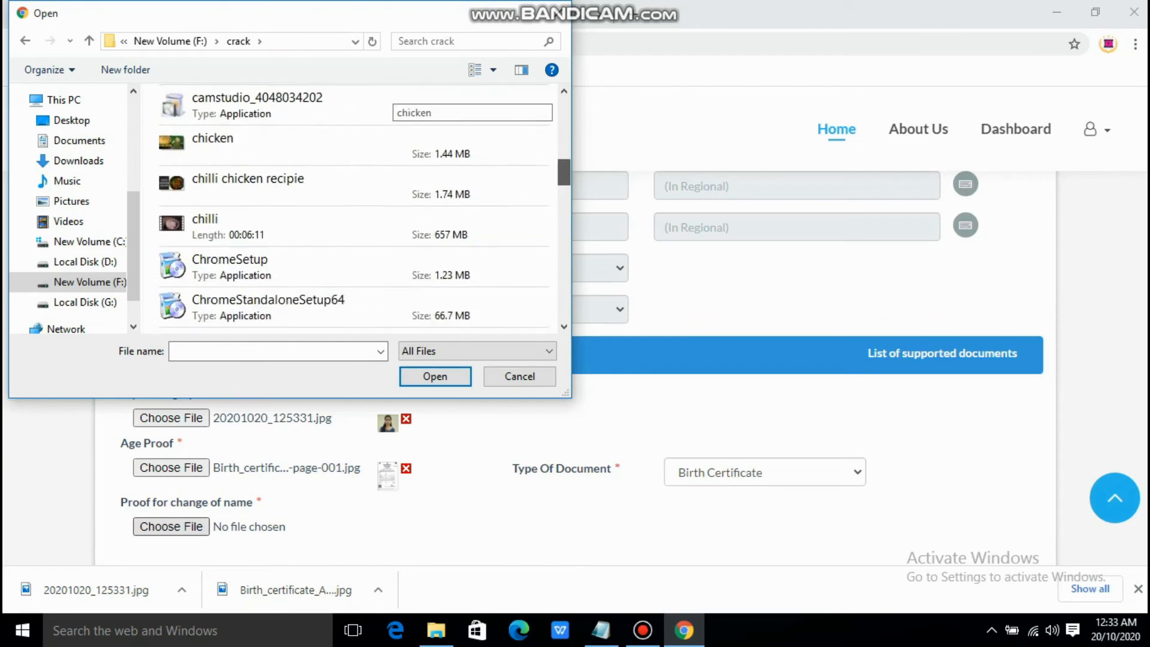
pyautogui.scroll(-9, 396, 105)
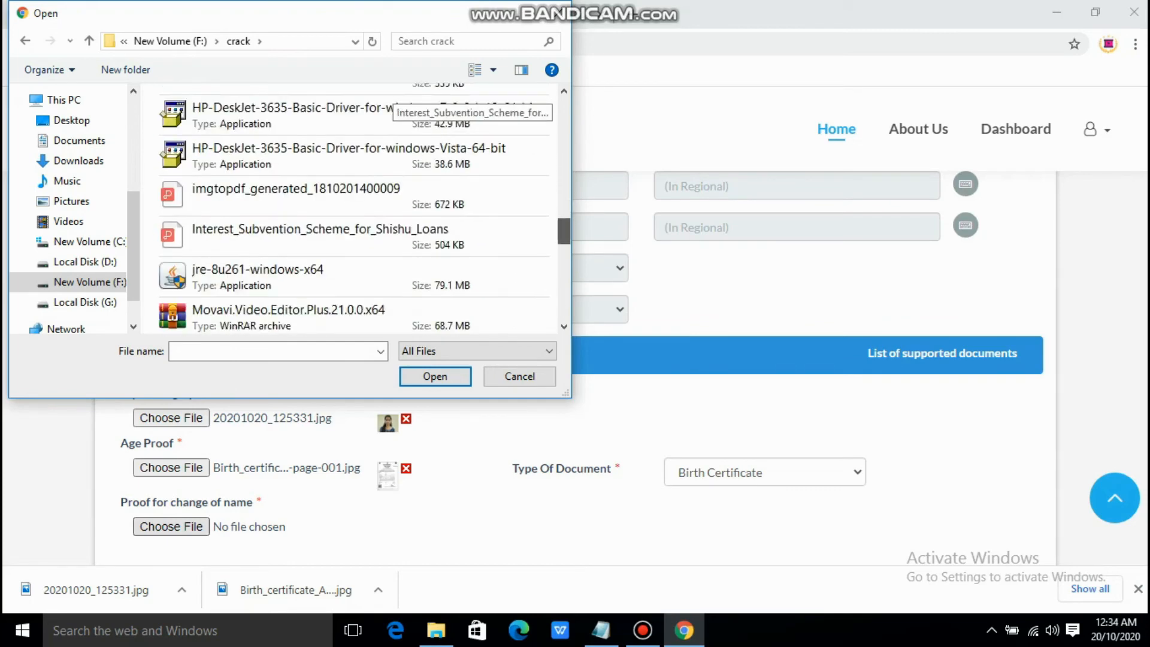
pyautogui.scroll(-8, 395, 105)
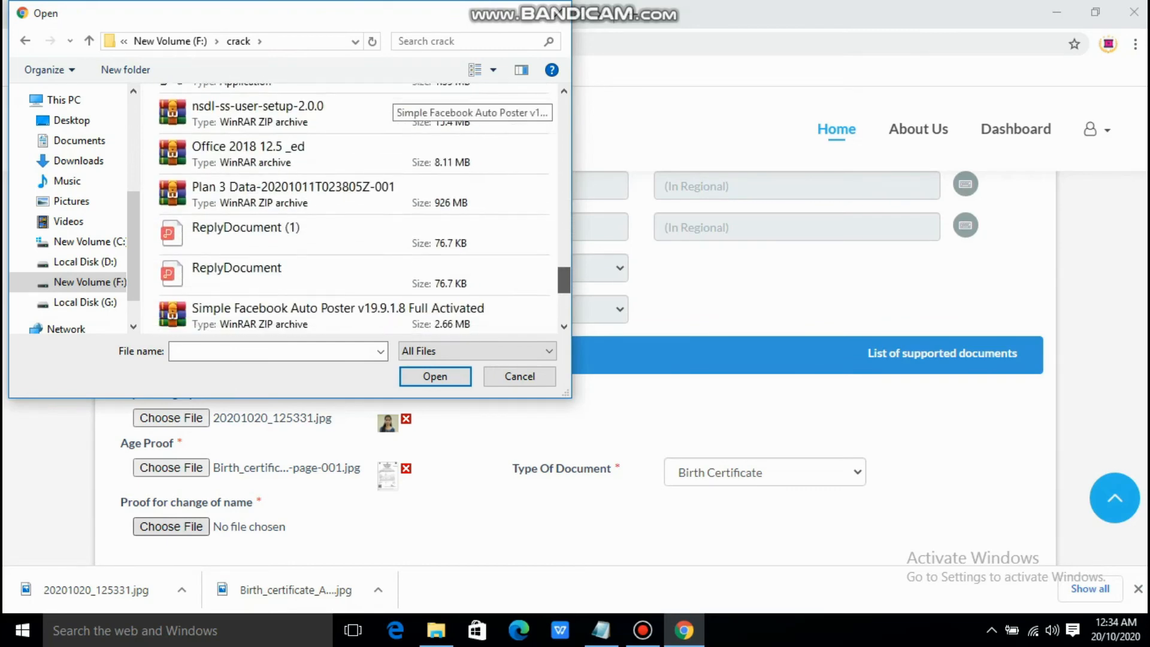
pyautogui.moveTo(564, 305); pyautogui.dragTo(563, 308)
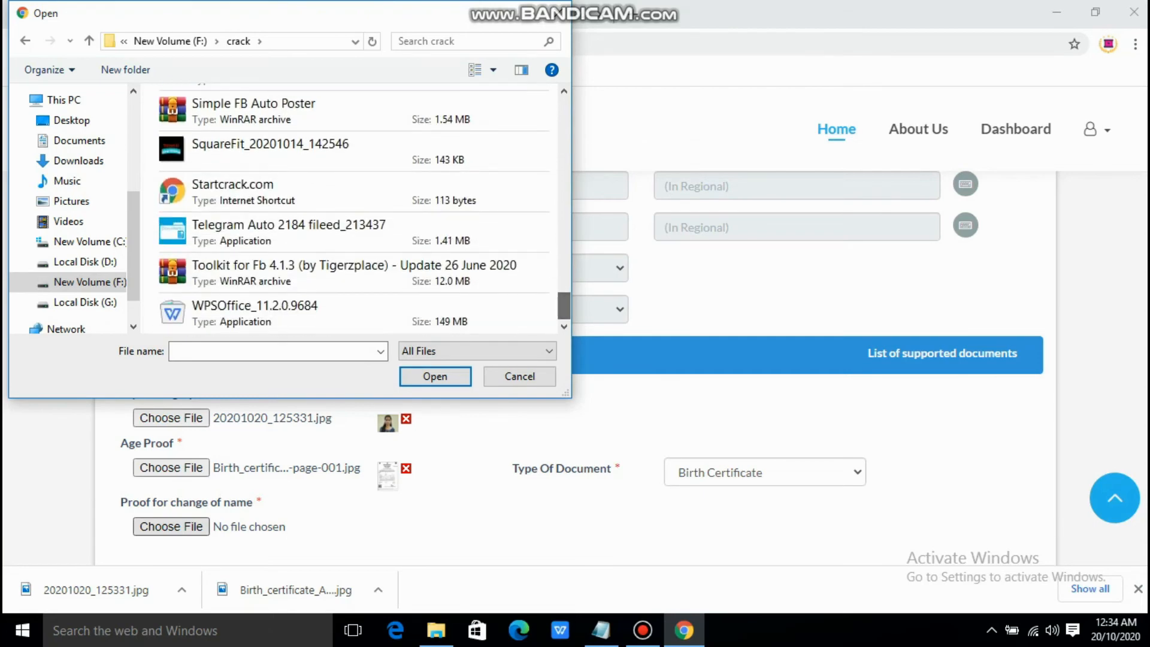
# - Attach Scan.jpg from Documents as the proof for change of name
pyautogui.click(67, 180)
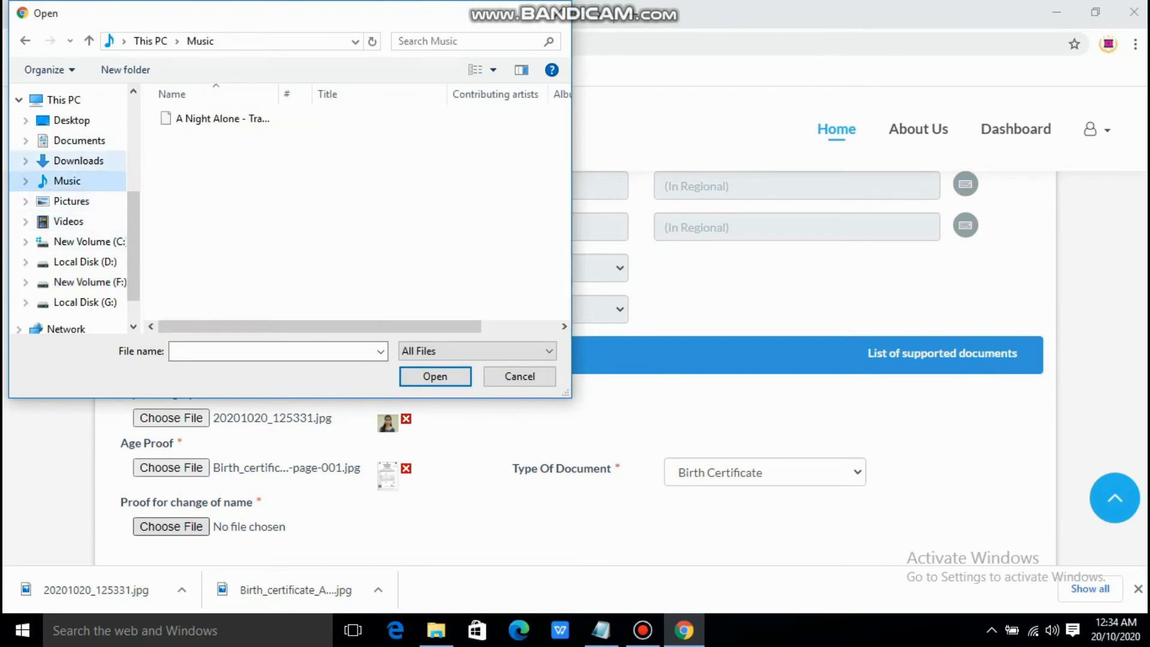
pyautogui.click(79, 160)
pyautogui.click(79, 140)
pyautogui.click(187, 260)
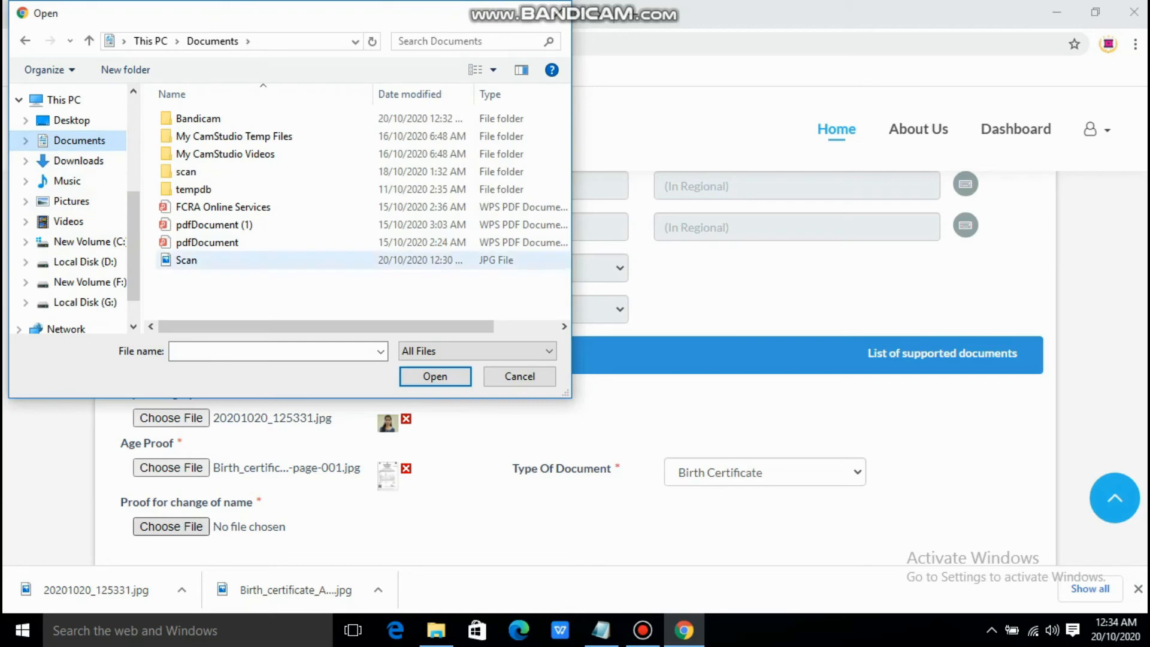
pyautogui.click(435, 376)
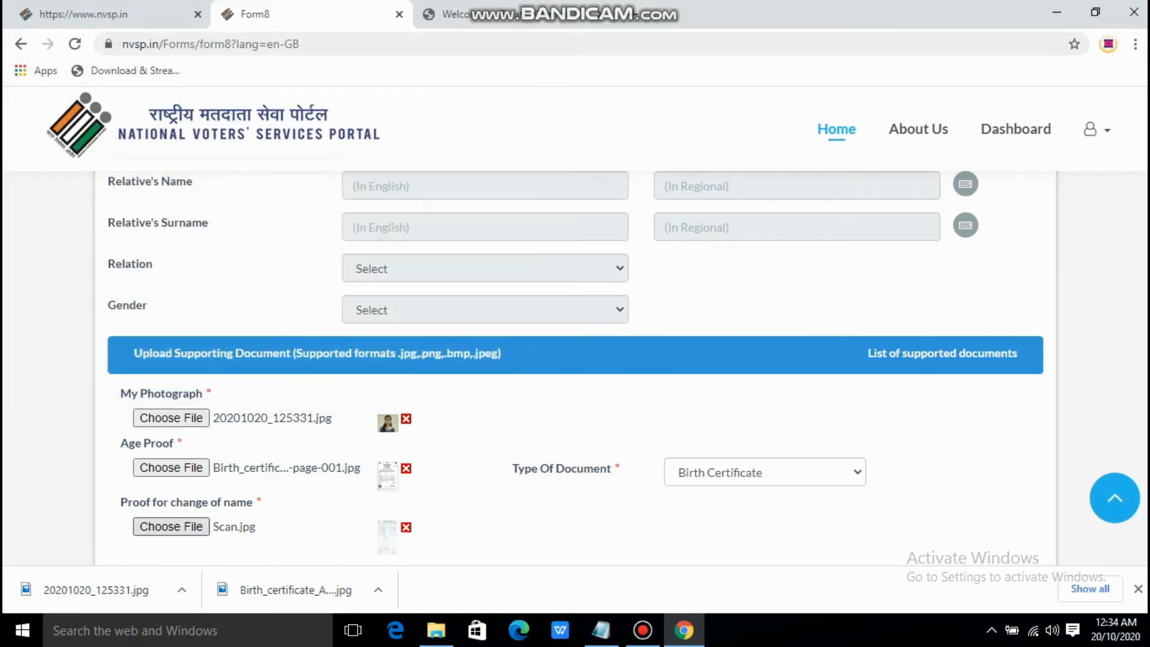
# - Fill in the applicant's e-mail ID and begin entering the mobile number
pyautogui.scroll(-2, 575, 362)
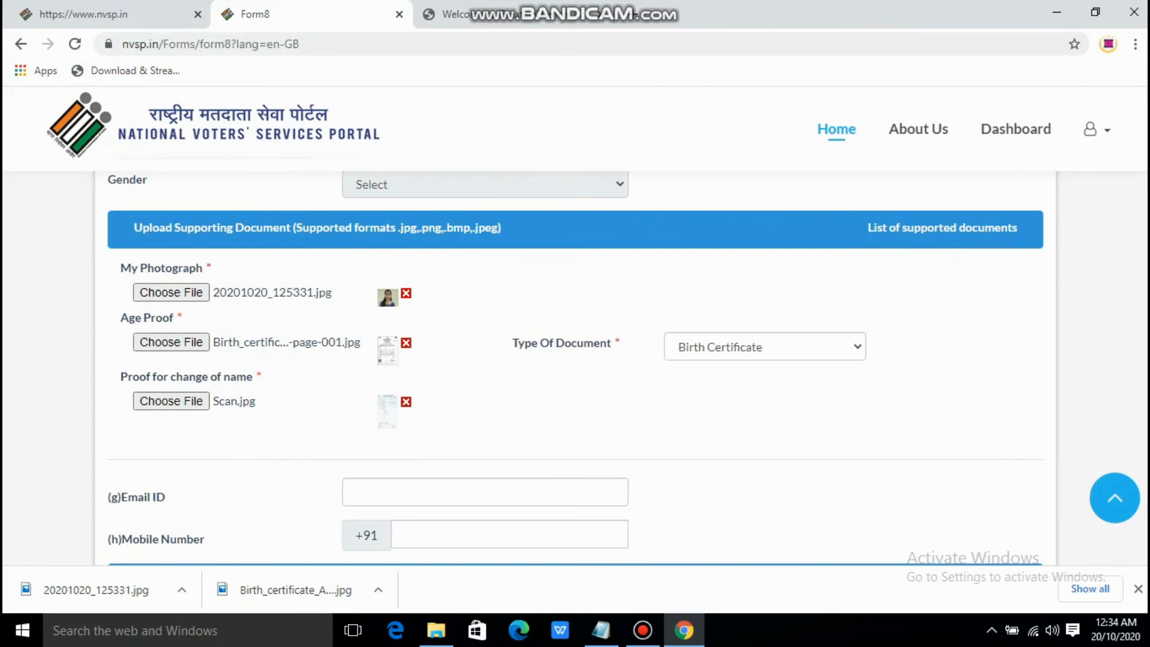
pyautogui.scroll(-2, 575, 368)
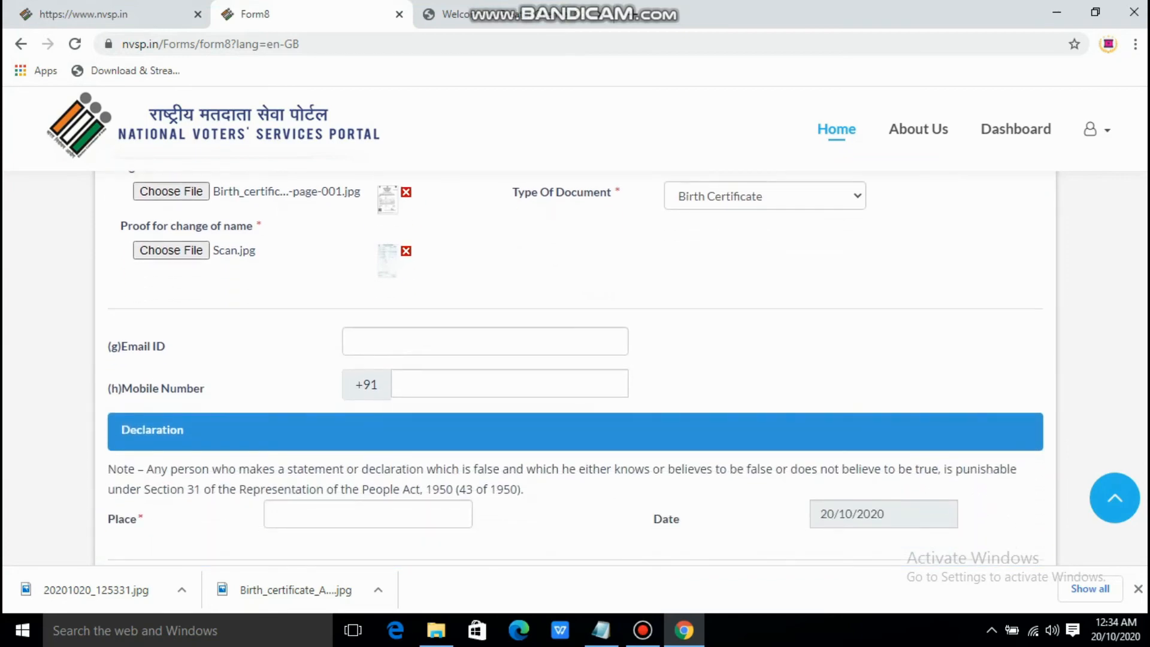
pyautogui.click(420, 341)
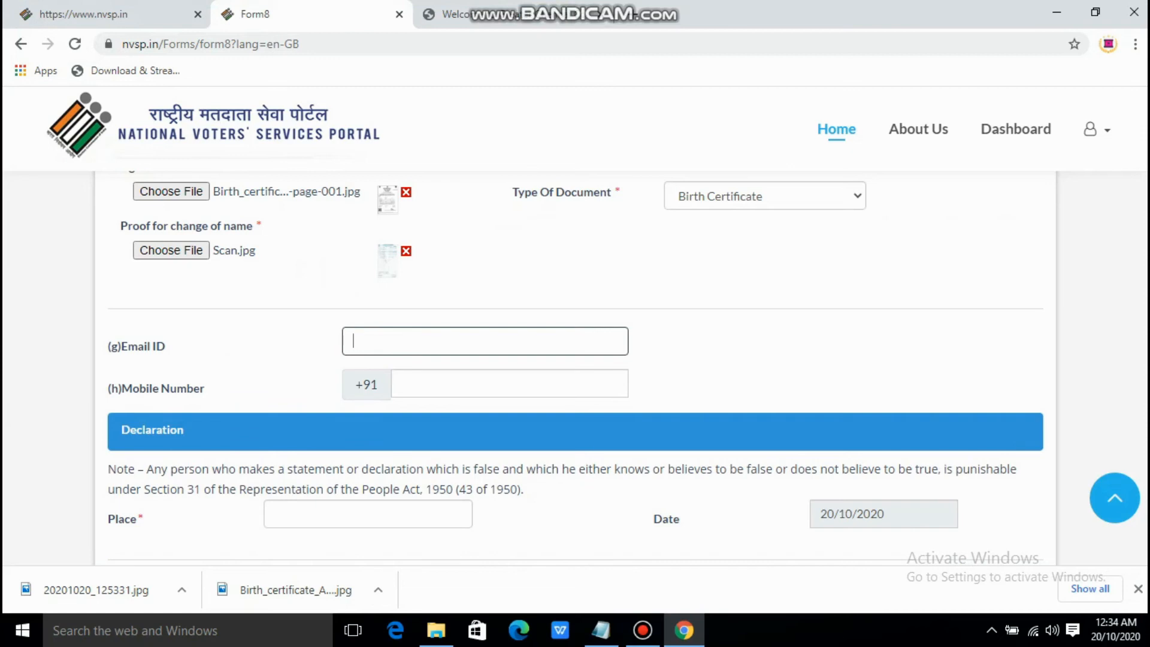
pyautogui.scroll(-1, 575, 368)
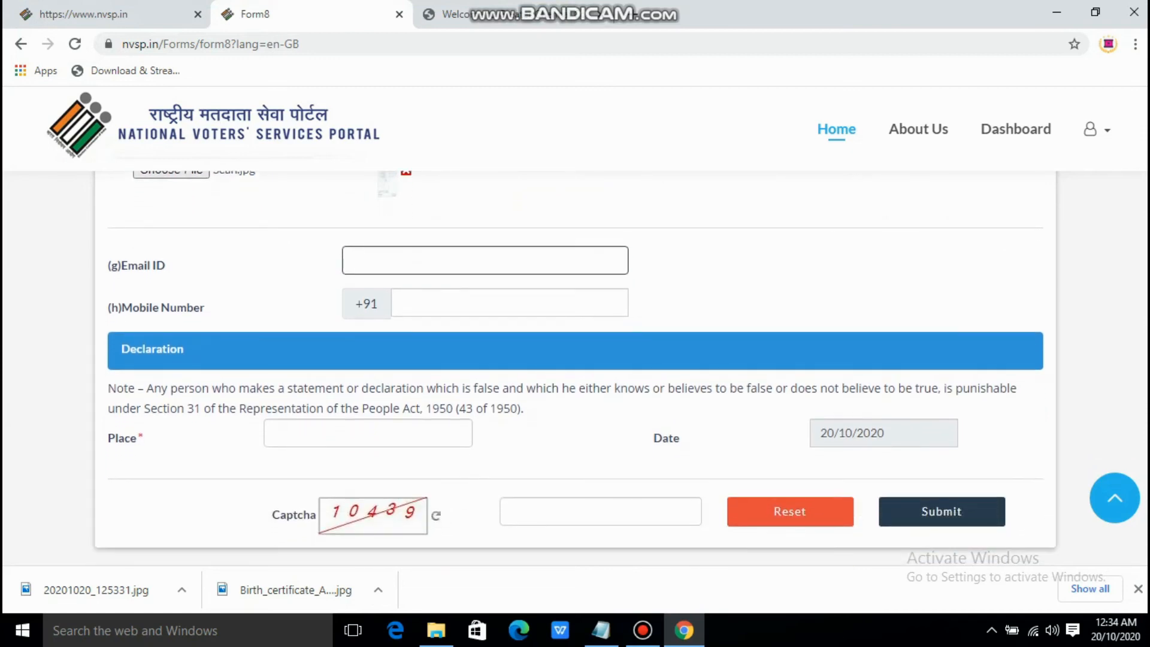
pyautogui.click(467, 262)
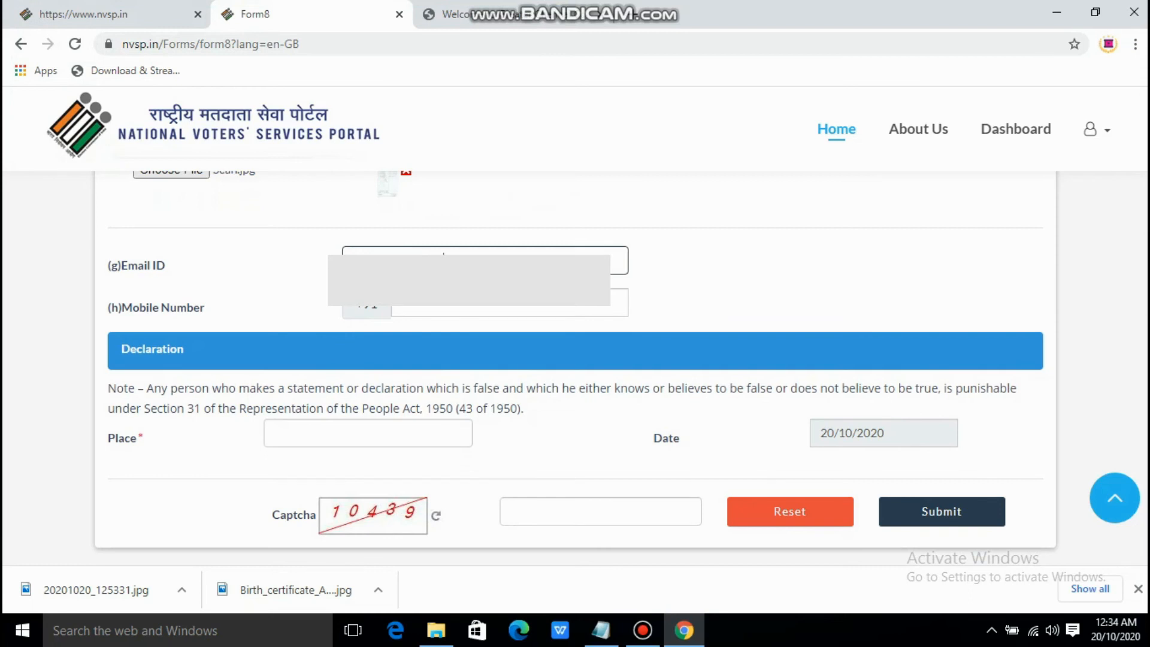
pyautogui.click(479, 311)
pyautogui.click(480, 250)
pyautogui.click(479, 310)
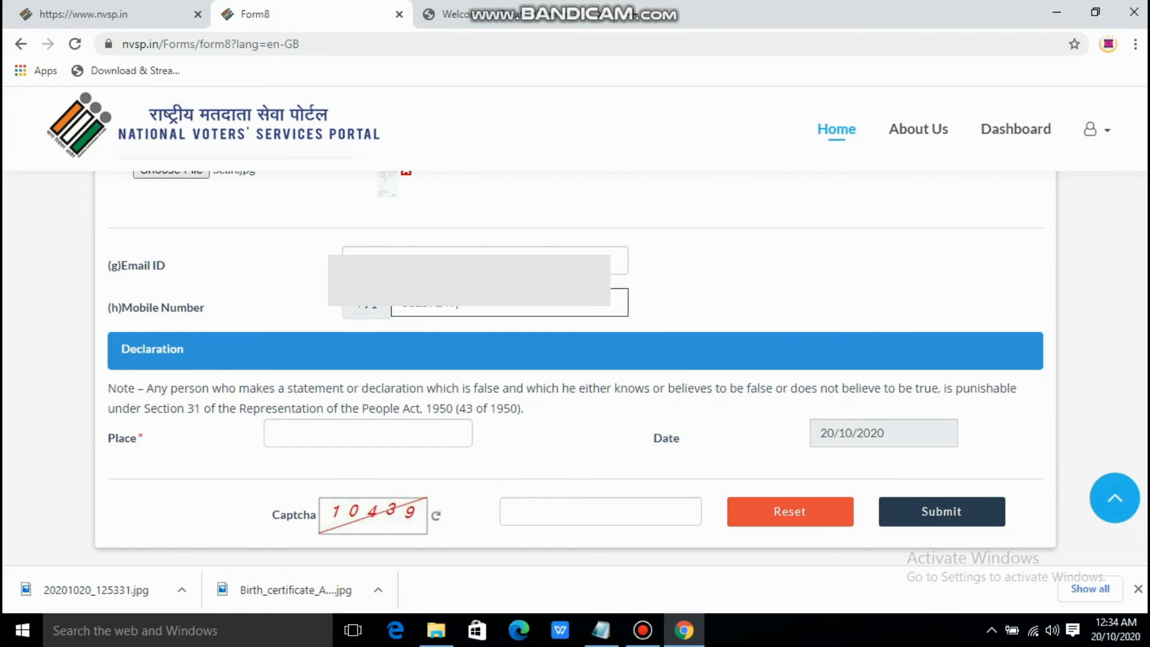
# - Enter 'chennai' as the Place and captcha 10439, then submit Form 8
pyautogui.click(367, 433)
pyautogui.write('chennai')
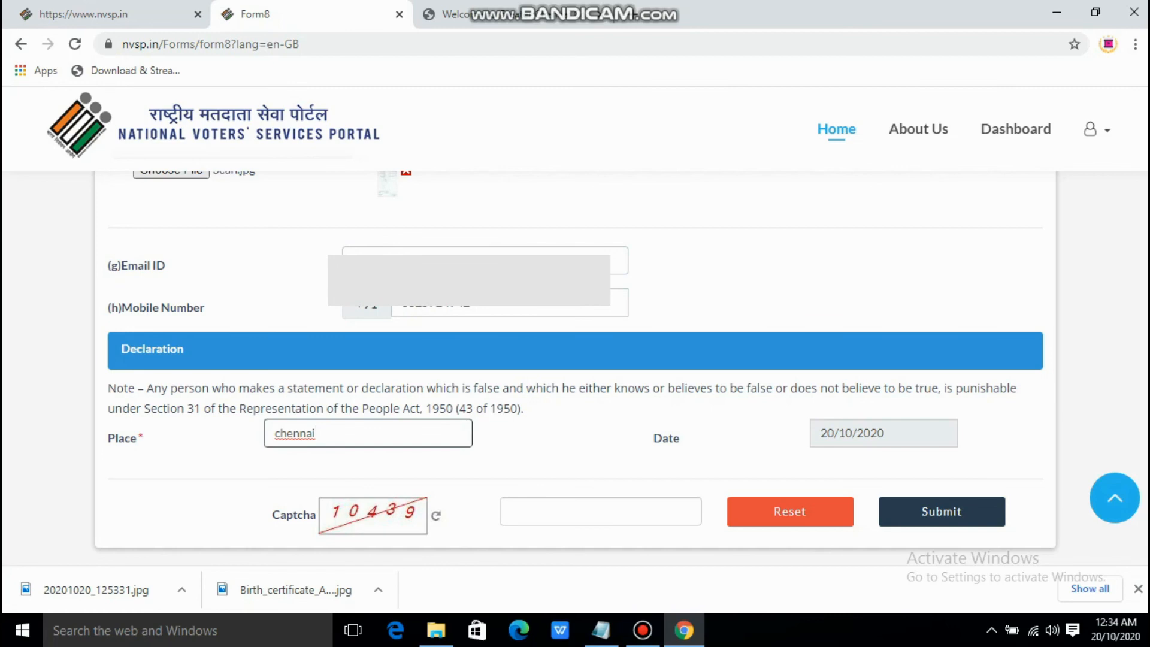
pyautogui.click(601, 511)
pyautogui.write('1')
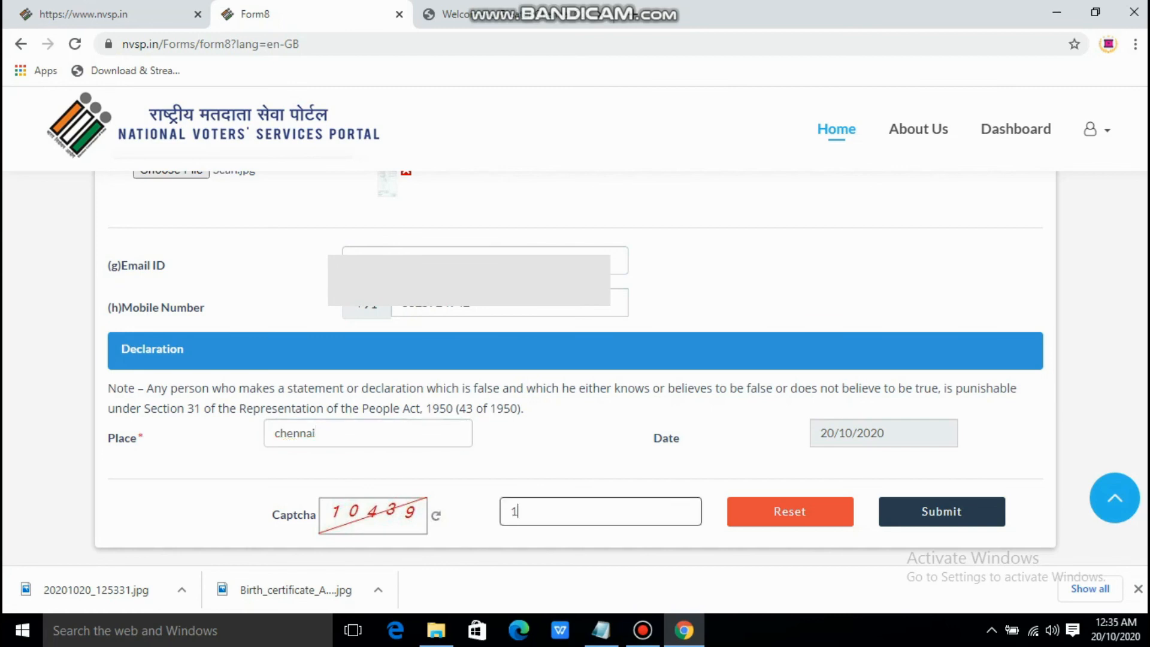
pyautogui.write('01')
pyautogui.write('39')
pyautogui.press('BackSpace')
pyautogui.write('4')
pyautogui.press('Tab')
pyautogui.press('Tab')
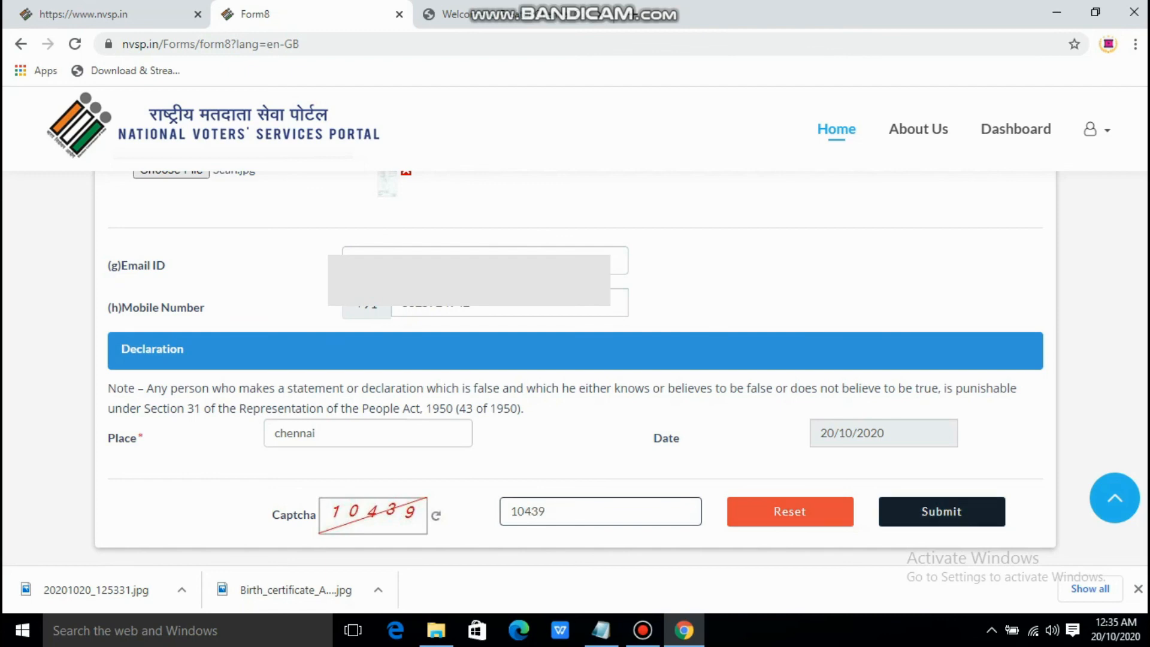
pyautogui.press('Return')
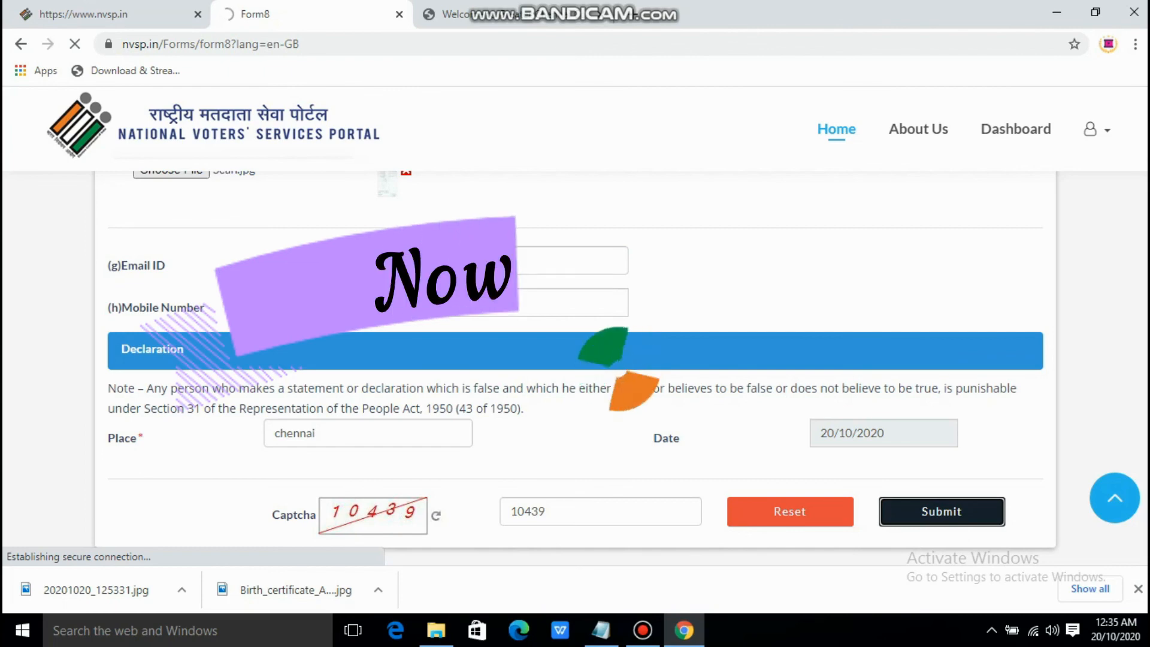